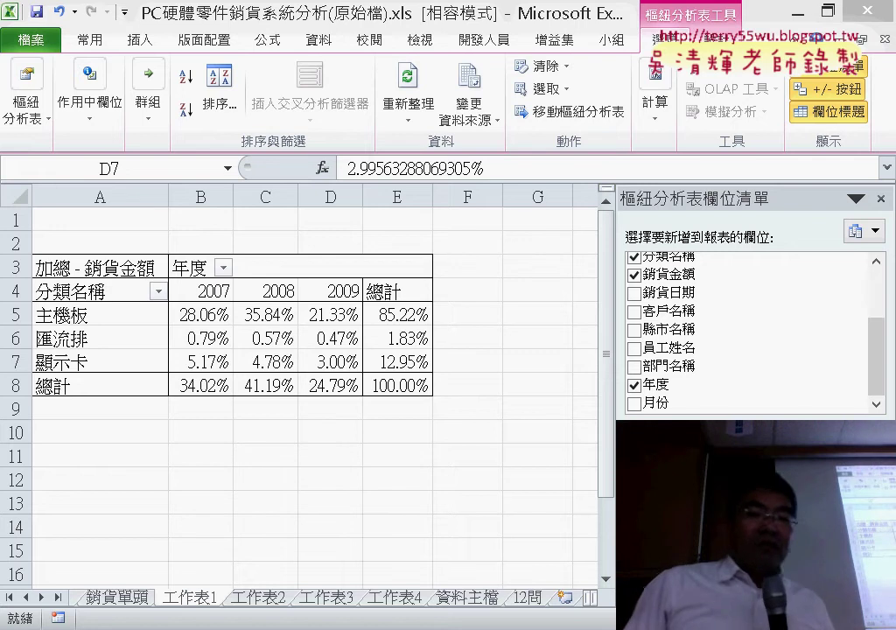
Select cell C6 in the pivot table and open the pivot field's options menu
{"action": "left_click", "coordinate": [279, 333]}
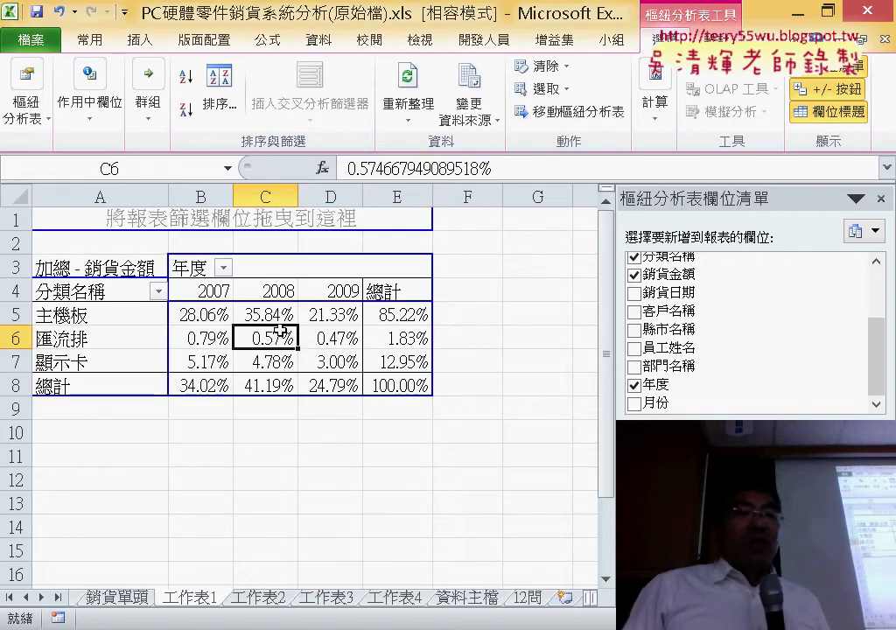
{"action": "mouse_move", "coordinate": [279, 334]}
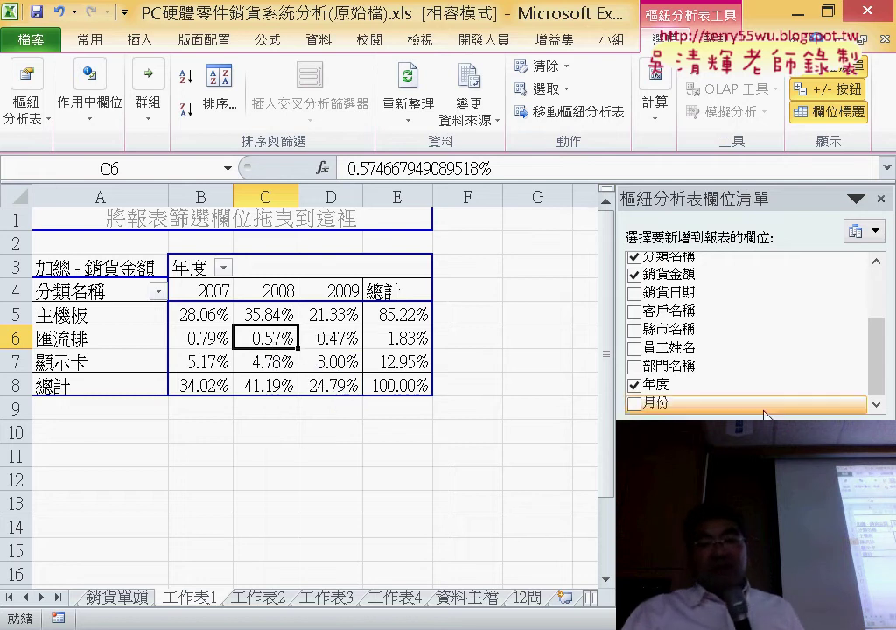
{"action": "left_click", "coordinate": [745, 525]}
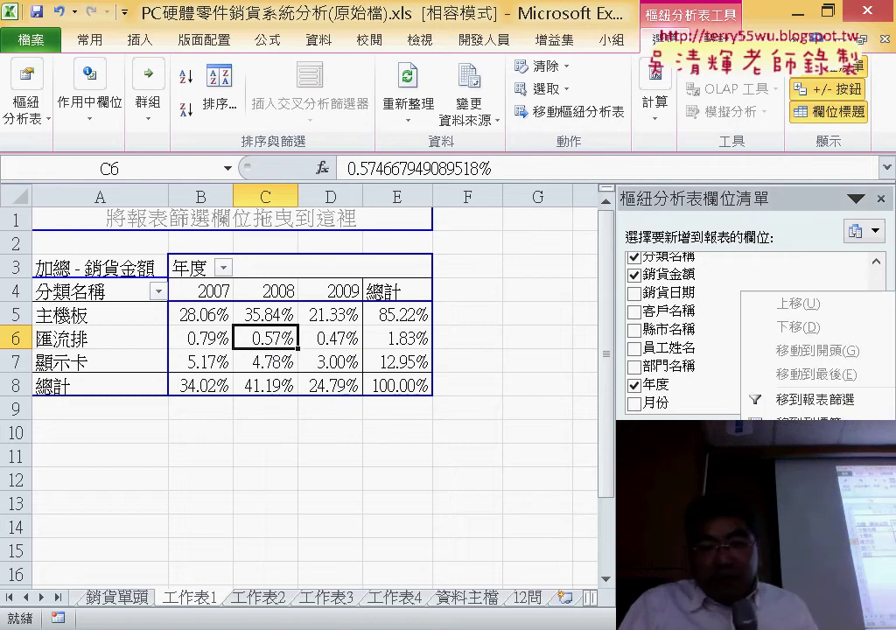
{"action": "left_click", "coordinate": [805, 524]}
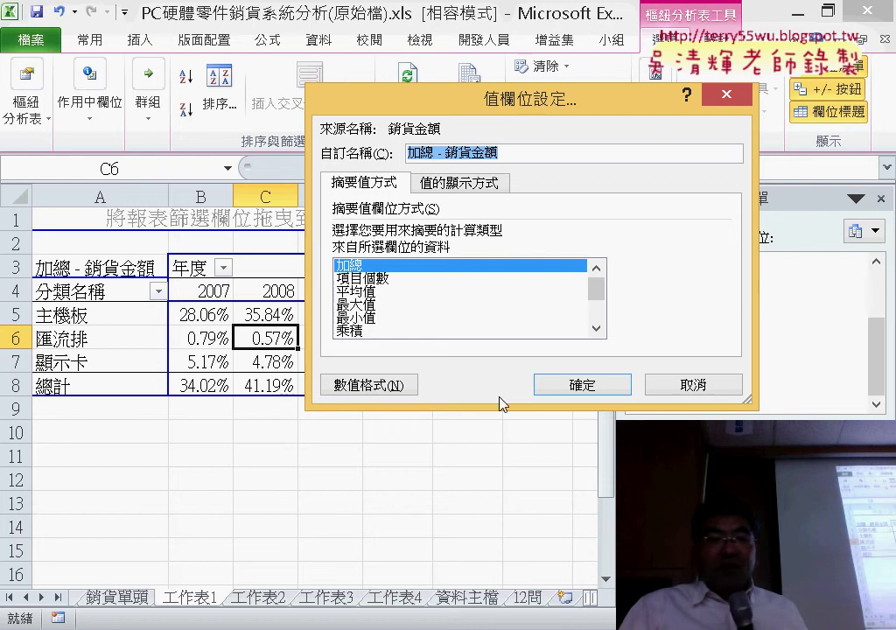
{"action": "left_click", "coordinate": [440, 183]}
{"action": "left_click", "coordinate": [386, 237]}
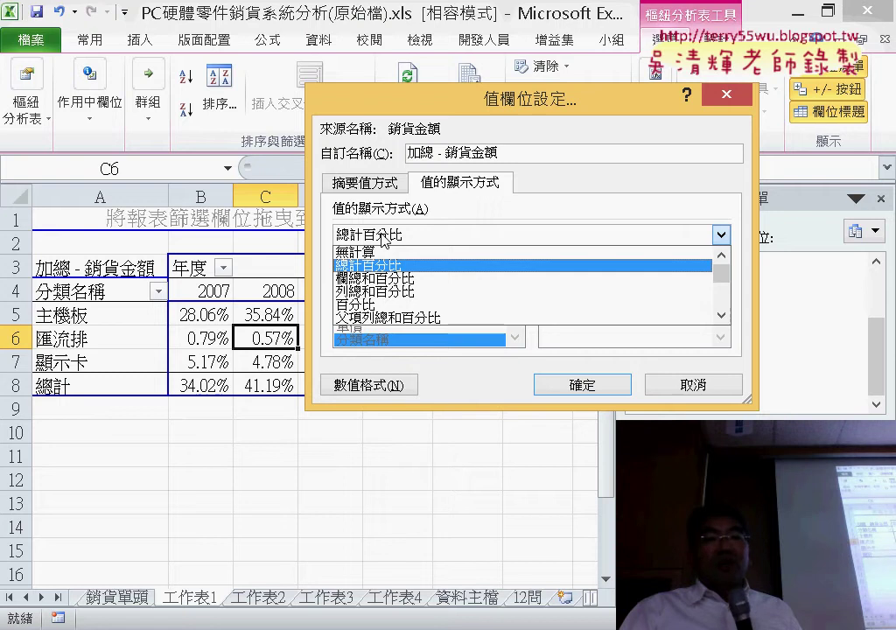
{"action": "left_click", "coordinate": [375, 189]}
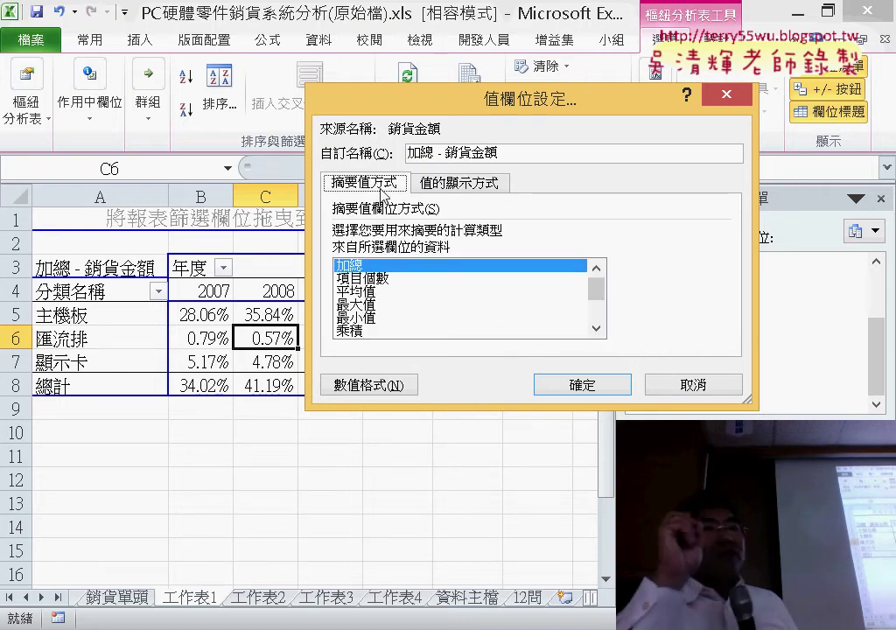
{"action": "left_click", "coordinate": [598, 330]}
{"action": "left_click", "coordinate": [598, 330]}
{"action": "left_click", "coordinate": [598, 330]}
{"action": "left_click", "coordinate": [598, 330]}
{"action": "left_click", "coordinate": [598, 330]}
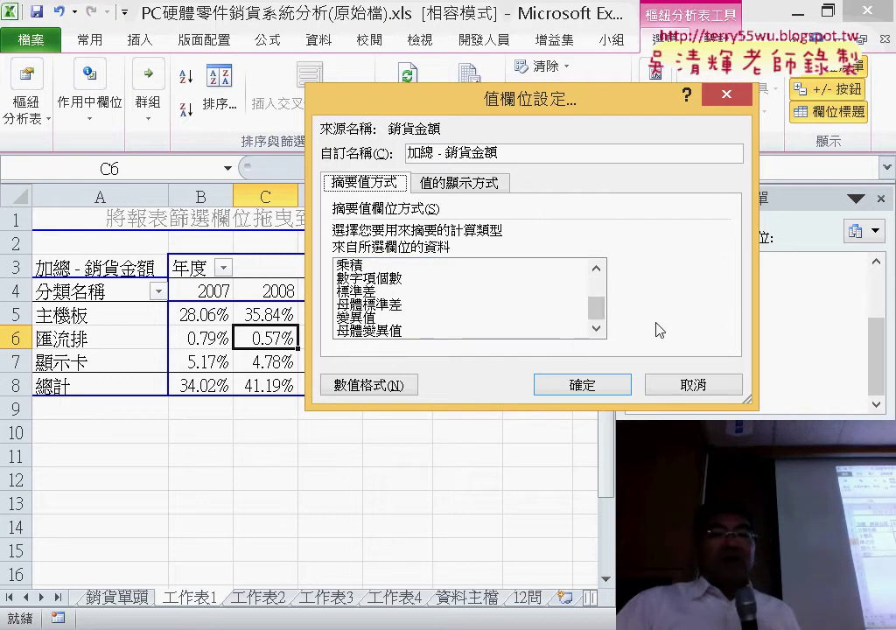
{"action": "left_click", "coordinate": [599, 267]}
{"action": "left_click", "coordinate": [598, 268]}
{"action": "left_click", "coordinate": [599, 268]}
{"action": "left_click", "coordinate": [598, 268]}
{"action": "left_click", "coordinate": [599, 267]}
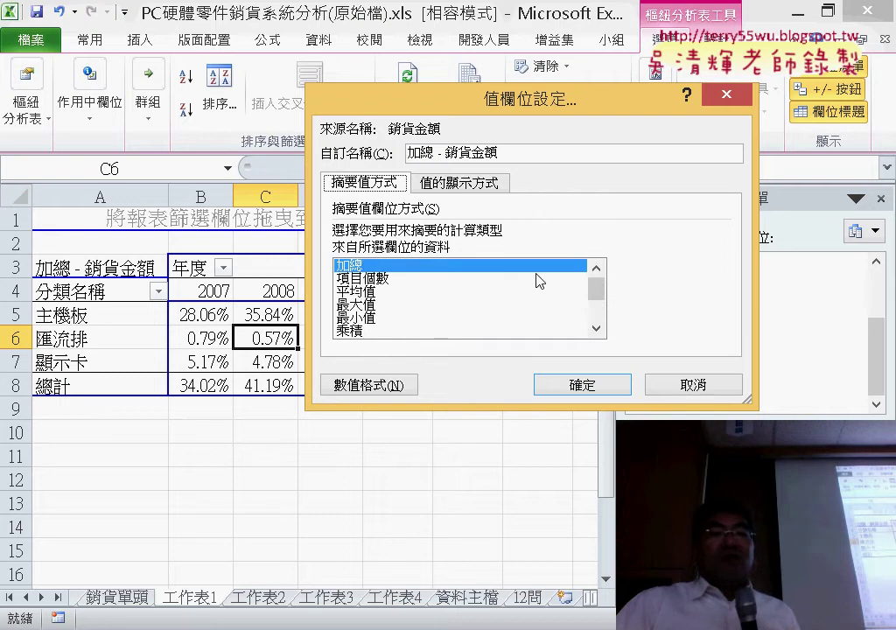
{"action": "left_click", "coordinate": [383, 278]}
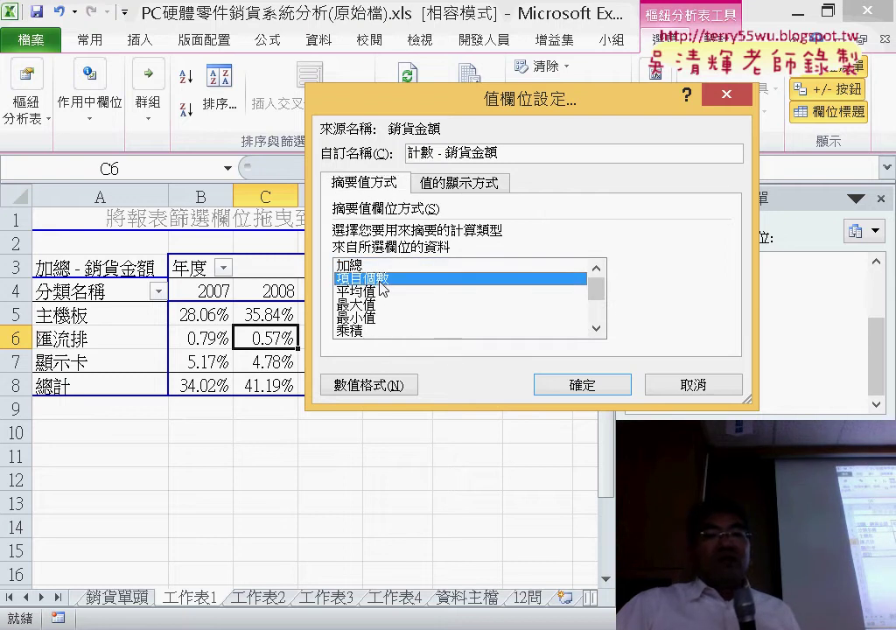
{"action": "left_click", "coordinate": [382, 292]}
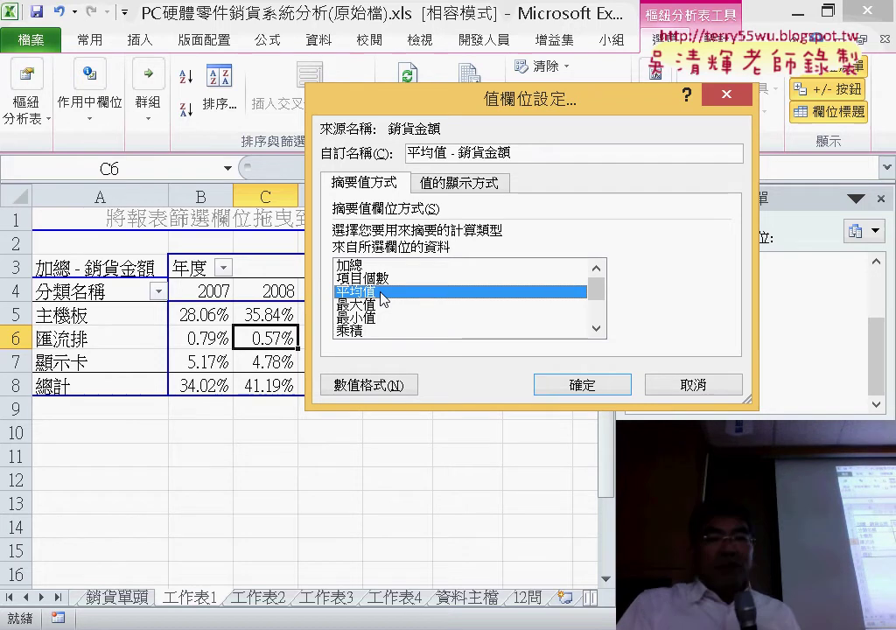
{"action": "left_click", "coordinate": [379, 306]}
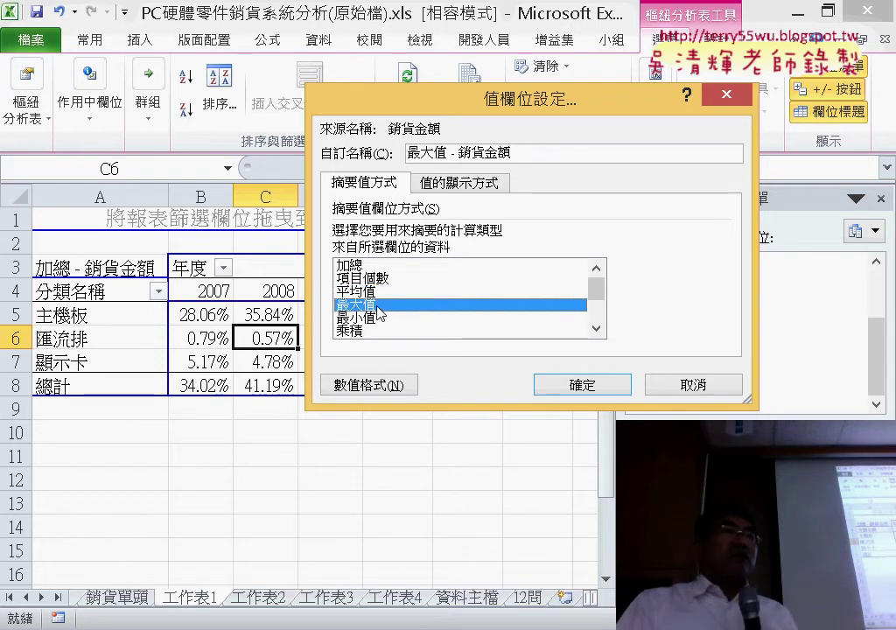
{"action": "left_click", "coordinate": [390, 321]}
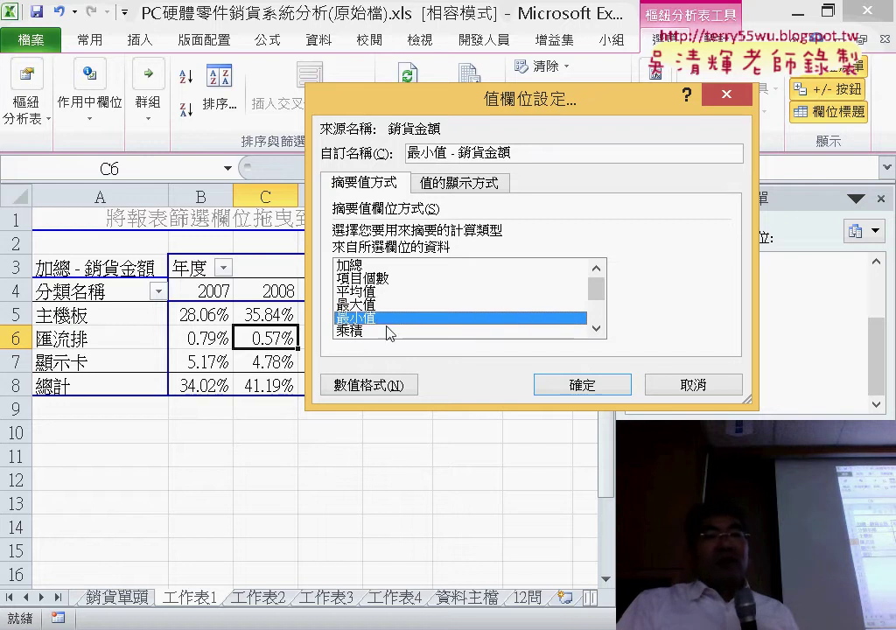
{"action": "left_click", "coordinate": [395, 331]}
{"action": "left_click", "coordinate": [596, 329]}
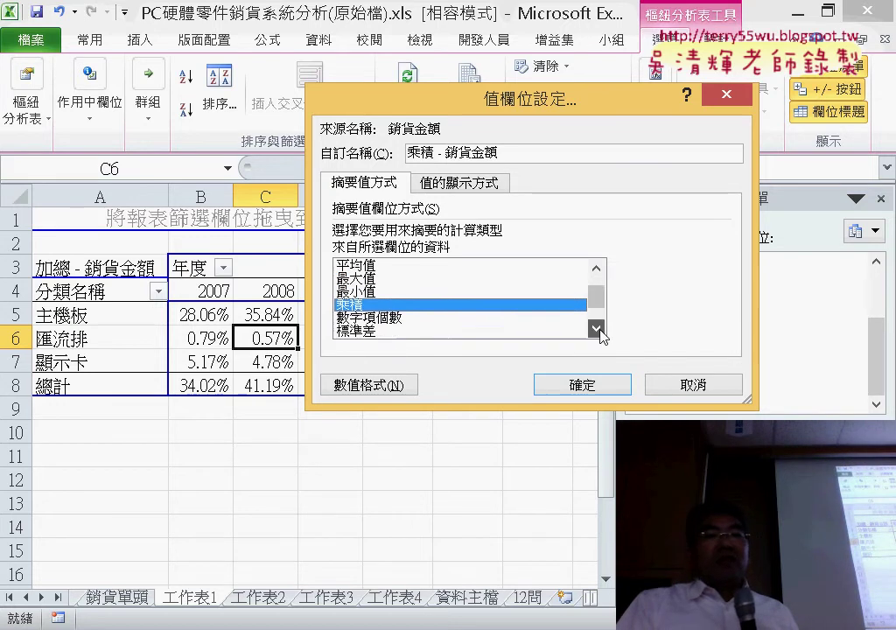
{"action": "left_click", "coordinate": [596, 329]}
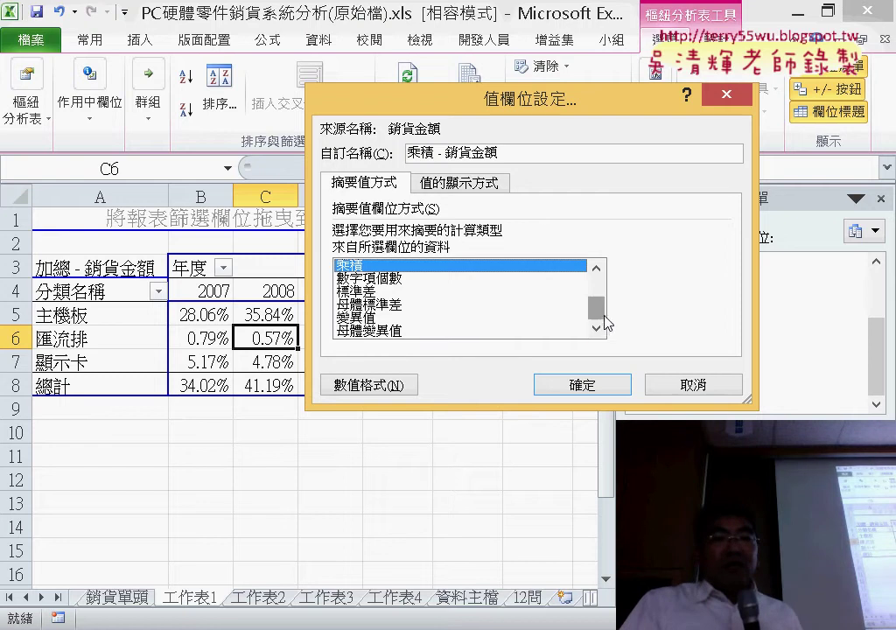
{"action": "scroll", "coordinate": [598, 328], "scroll_direction": "up", "scroll_amount": 2}
{"action": "left_click", "coordinate": [422, 268]}
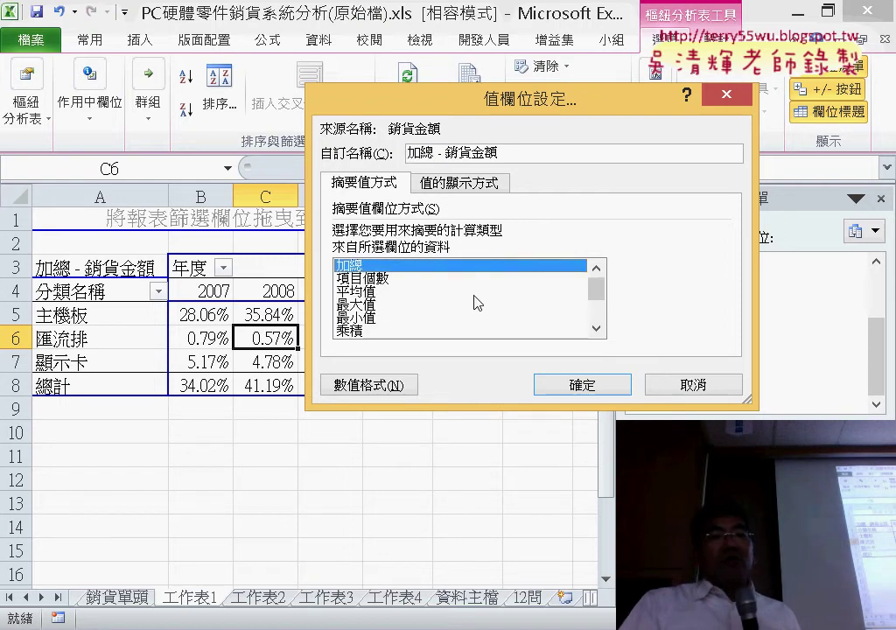
{"action": "left_click", "coordinate": [580, 384]}
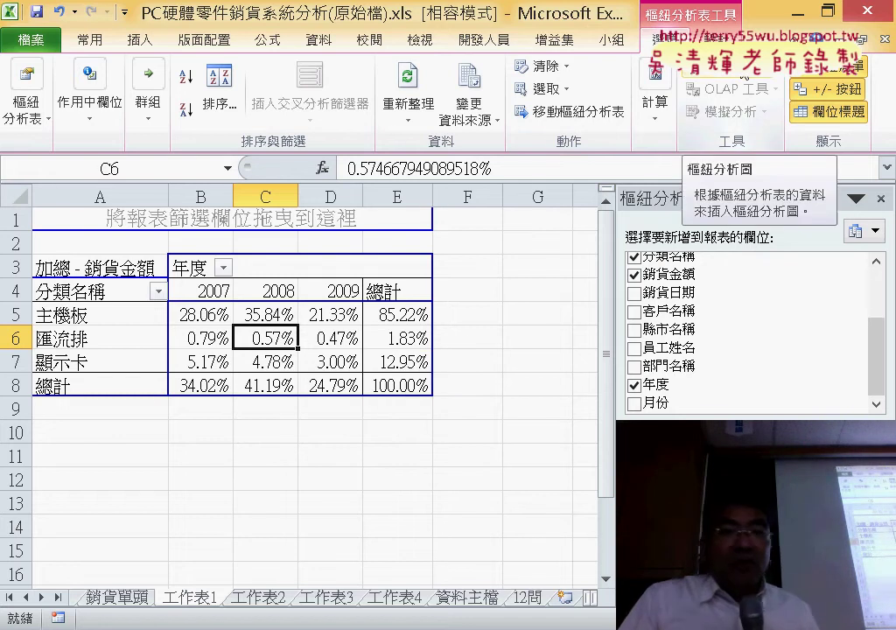
Start a PivotChart and pick Line with Markers from the Line chart types
{"action": "left_click", "coordinate": [742, 77]}
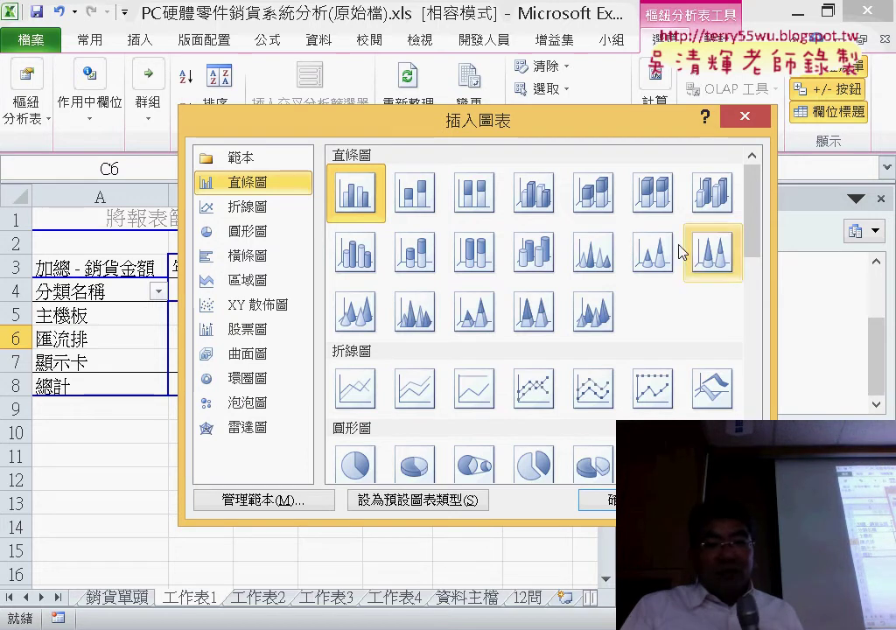
{"action": "left_click", "coordinate": [361, 394]}
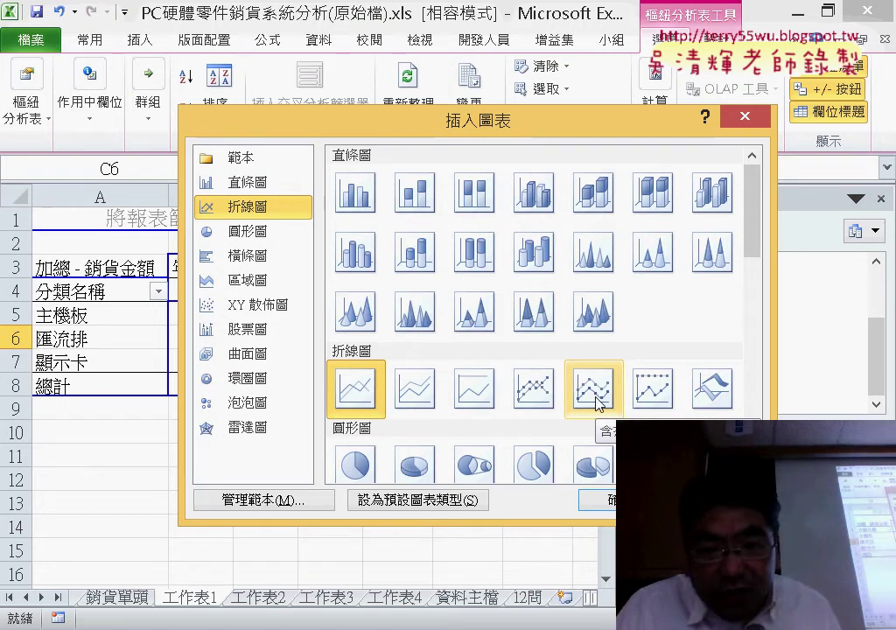
{"action": "left_click", "coordinate": [536, 390]}
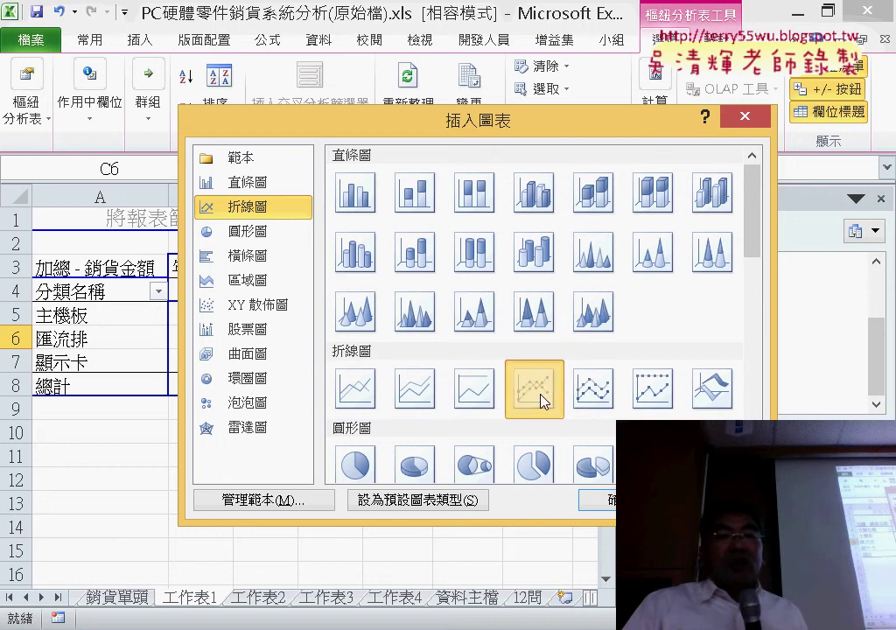
Insert the line chart, move it to a new sheet Chart1, and hide the field list
{"action": "key", "text": "Return"}
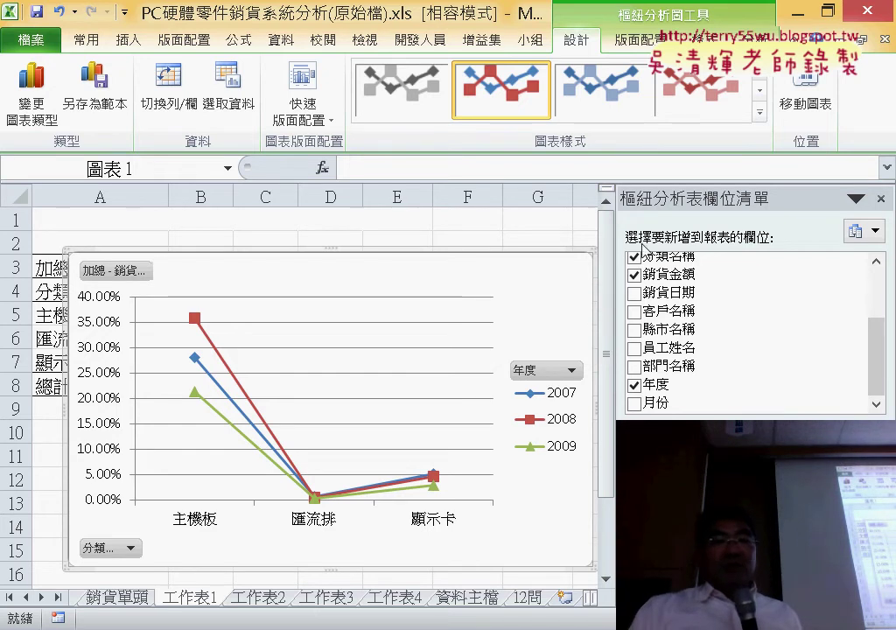
{"action": "left_click", "coordinate": [813, 105]}
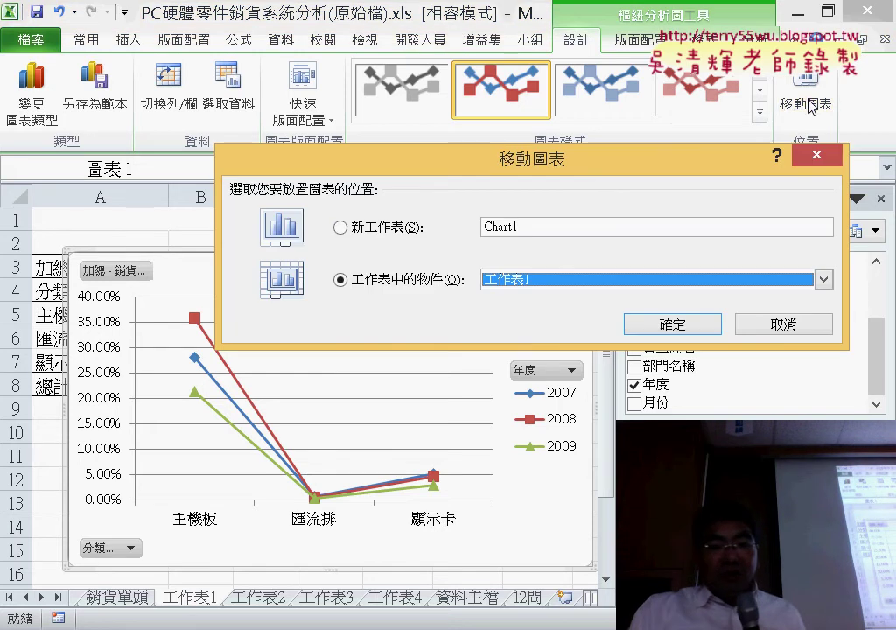
{"action": "left_click", "coordinate": [391, 230]}
{"action": "left_click", "coordinate": [666, 324]}
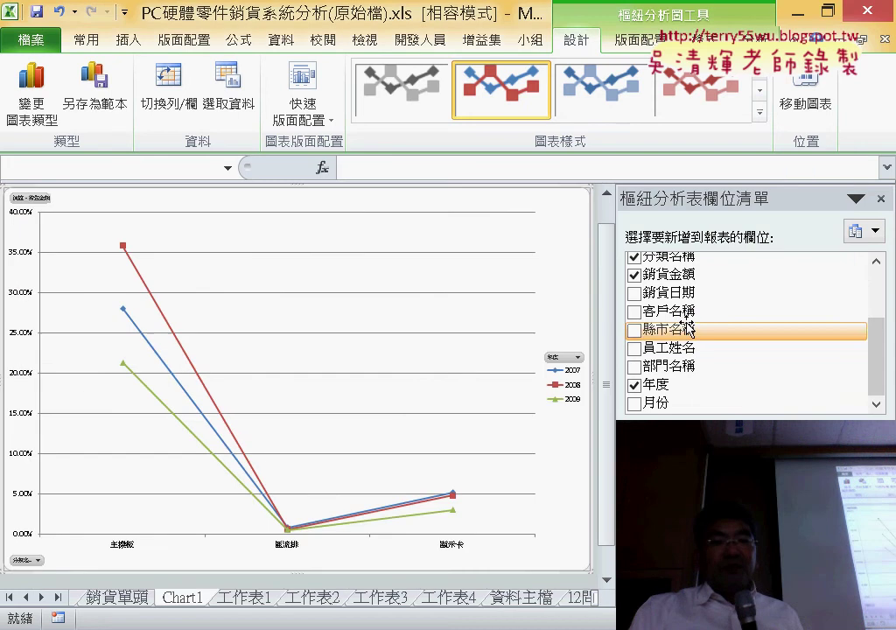
{"action": "left_click", "coordinate": [880, 199]}
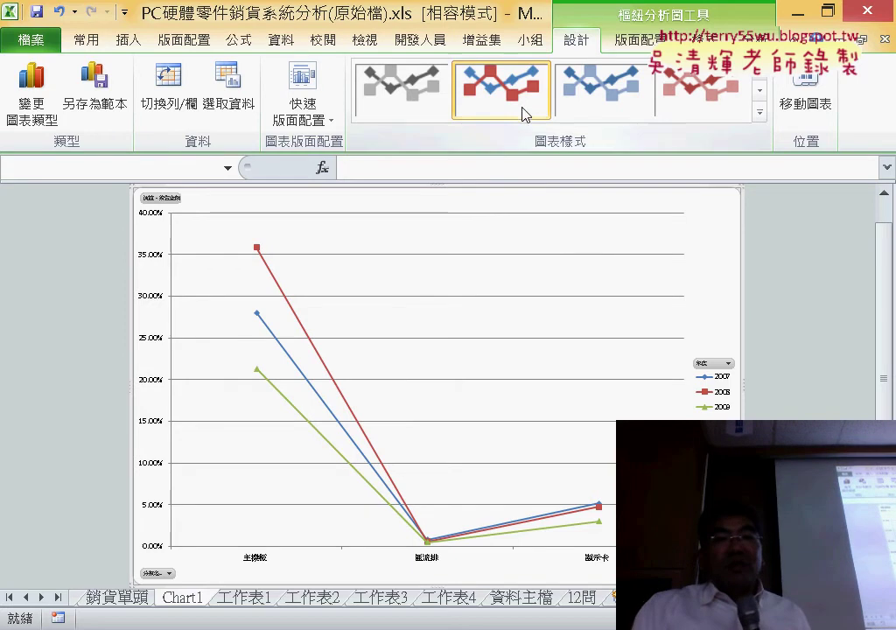
{"action": "left_click", "coordinate": [636, 39]}
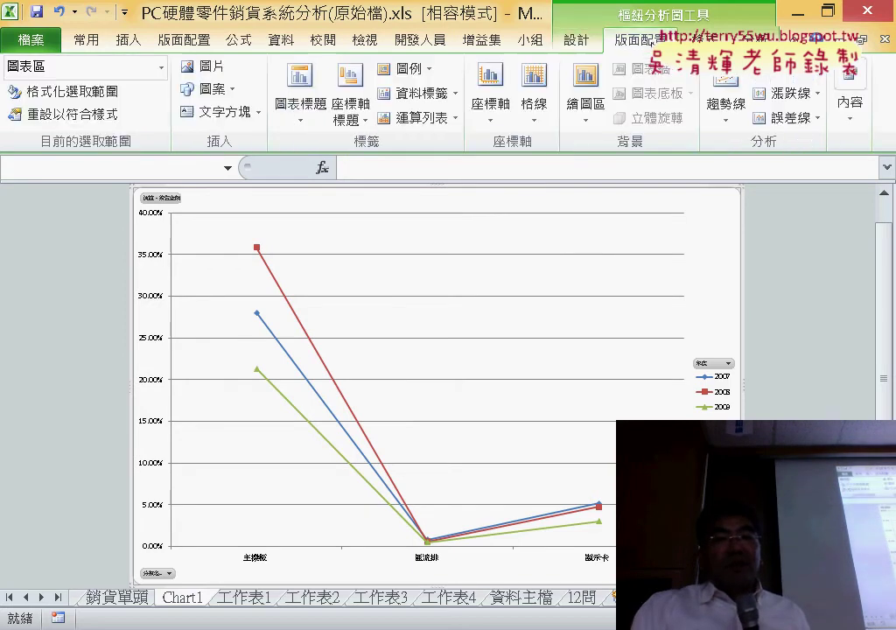
Add a chart title above the chart and show the legend at the top
{"action": "left_click", "coordinate": [300, 121]}
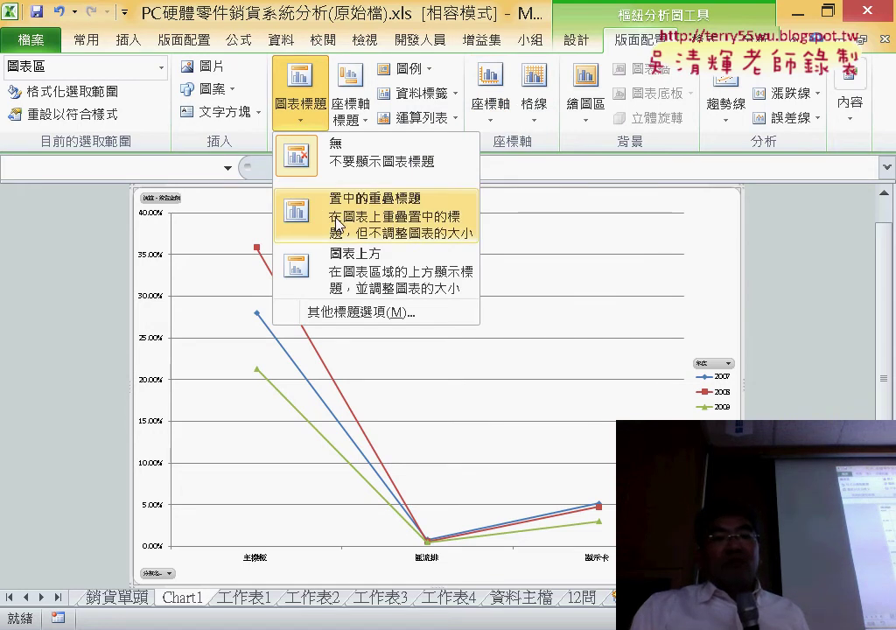
{"action": "left_click", "coordinate": [360, 278]}
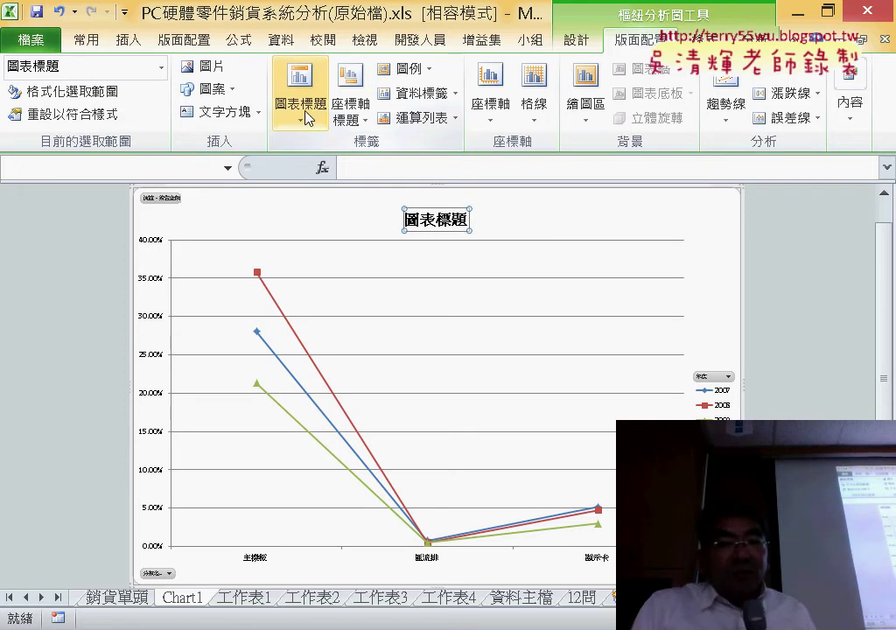
{"action": "left_click", "coordinate": [408, 69]}
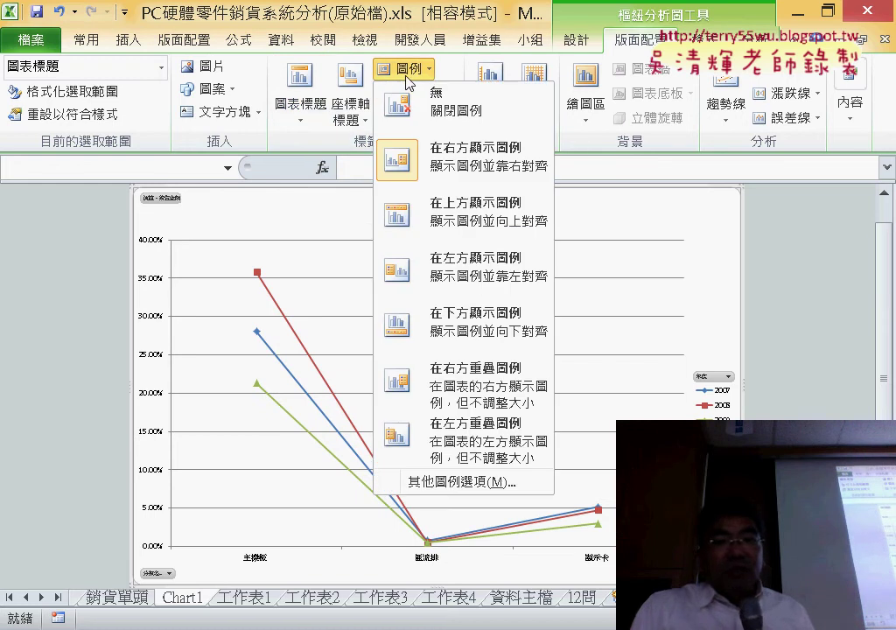
{"action": "left_click", "coordinate": [449, 226]}
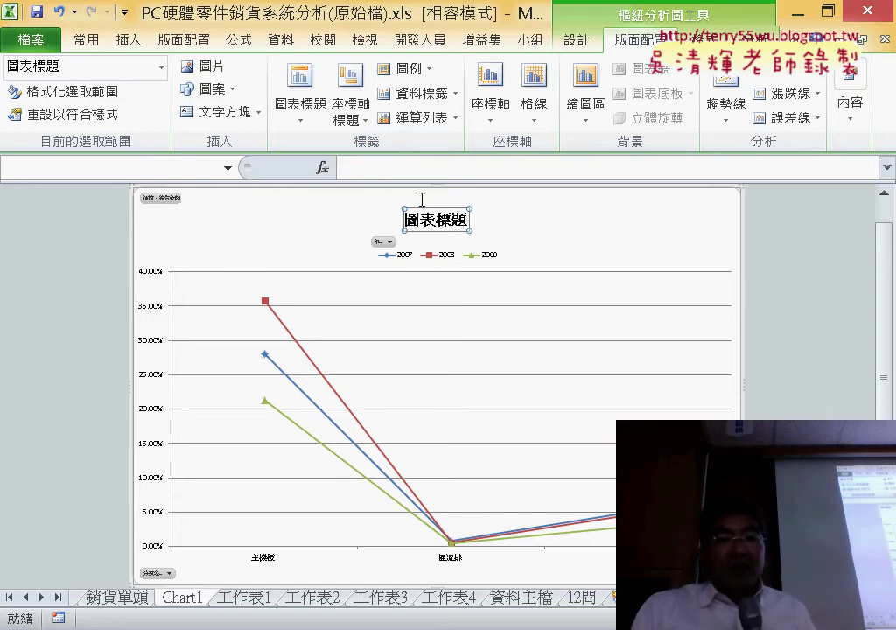
Place percentage data labels to the right of each point, then minimize the ribbon
{"action": "left_click", "coordinate": [436, 98]}
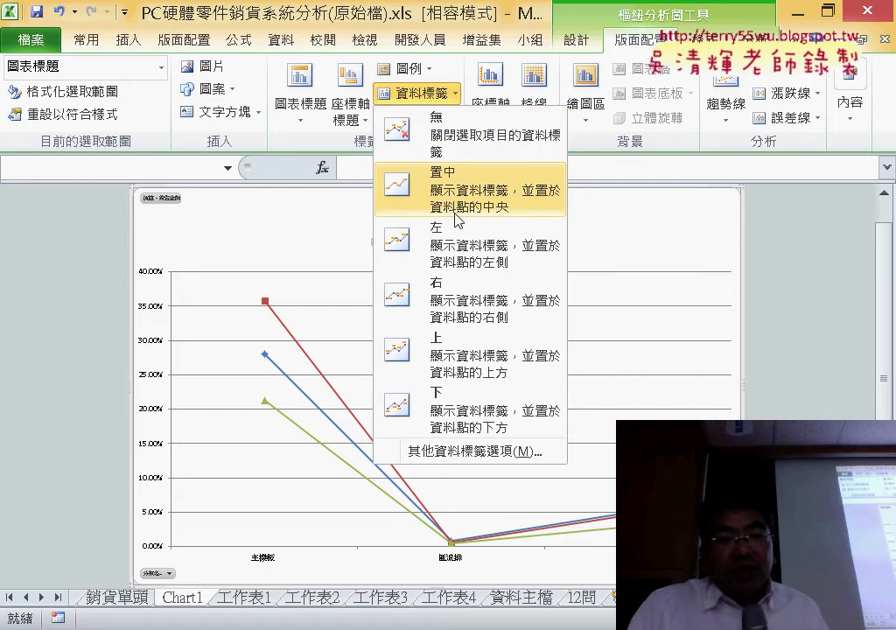
{"action": "left_click", "coordinate": [459, 354]}
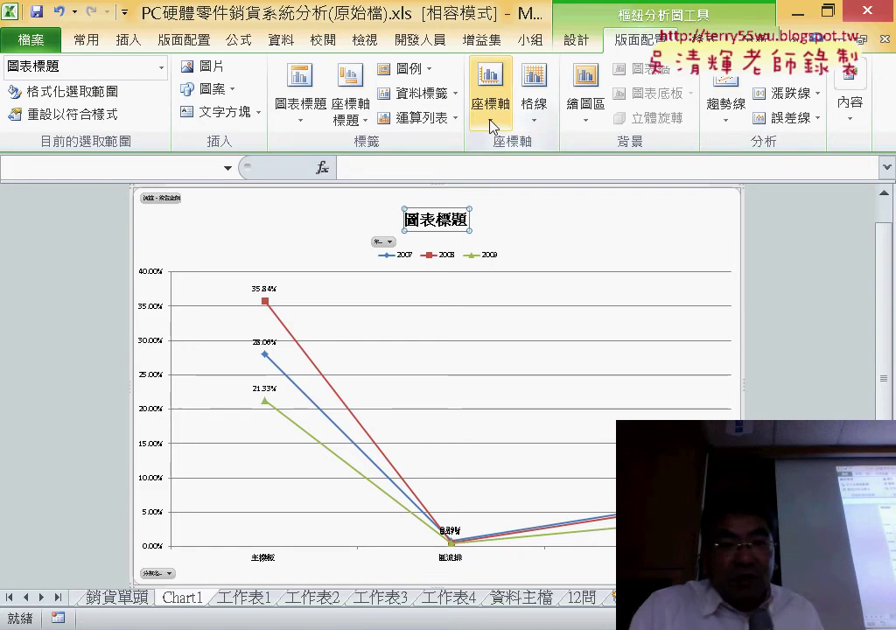
{"action": "left_click", "coordinate": [419, 98]}
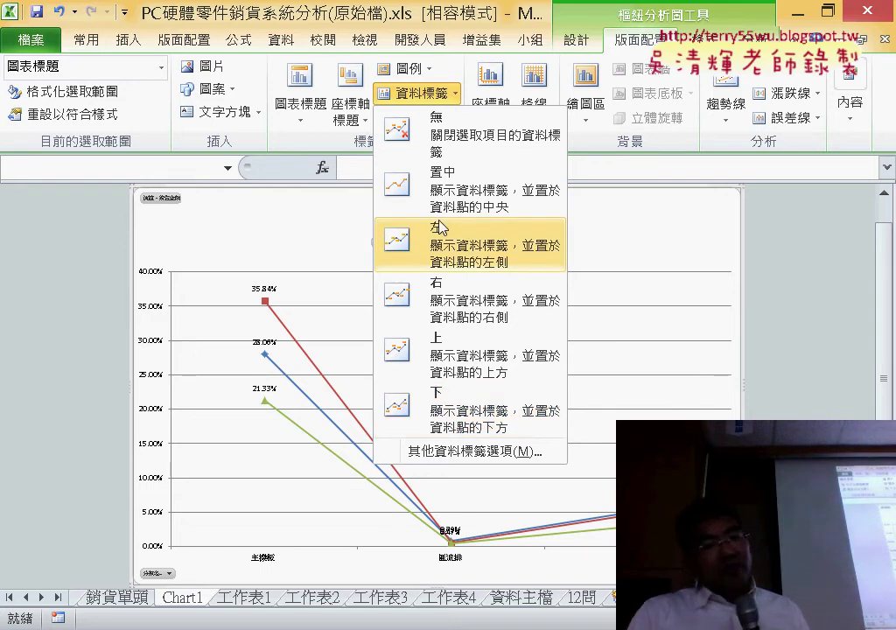
{"action": "left_click", "coordinate": [454, 319]}
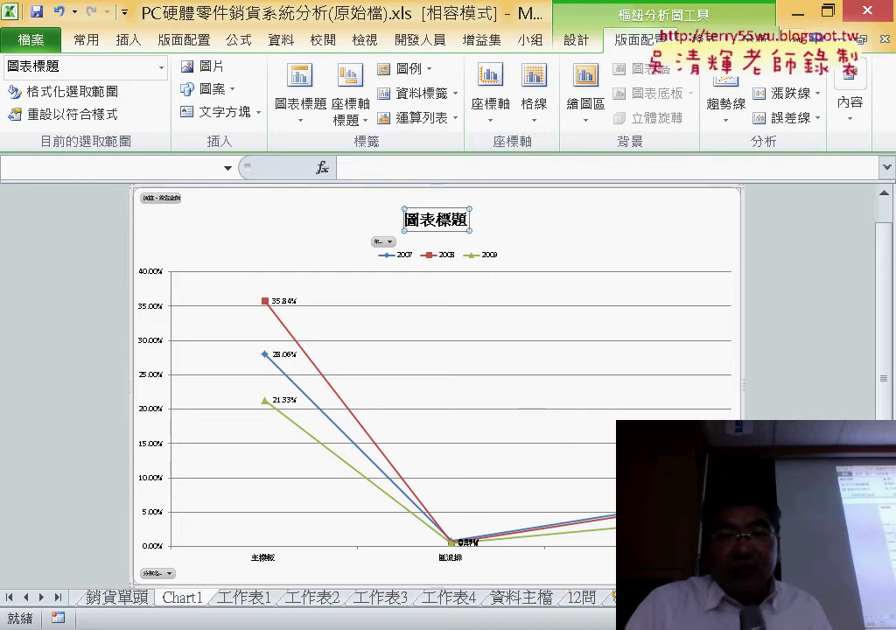
{"action": "left_click", "coordinate": [843, 39]}
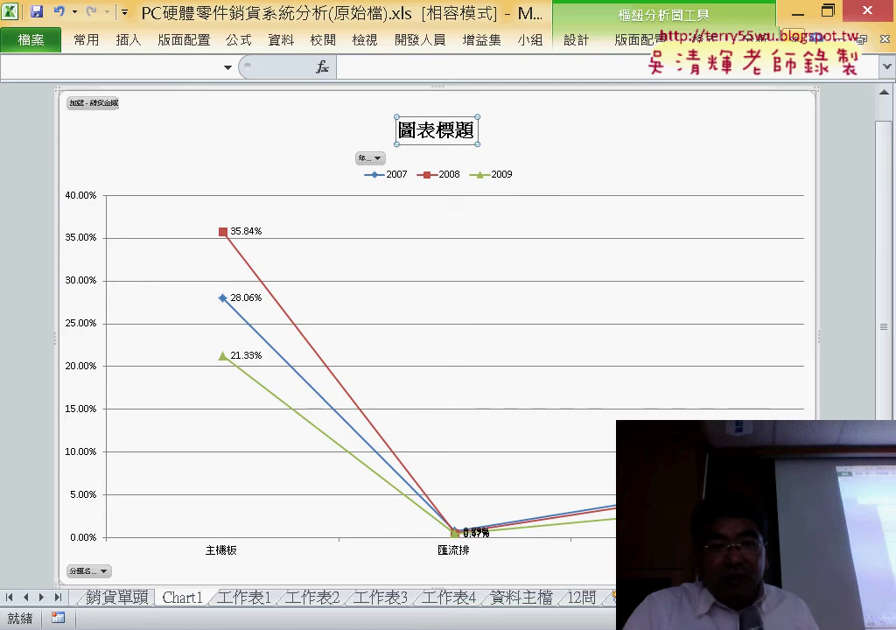
Restore the ribbon, add a vertical axis title, then delete it
{"action": "key", "text": "ctrl+F1"}
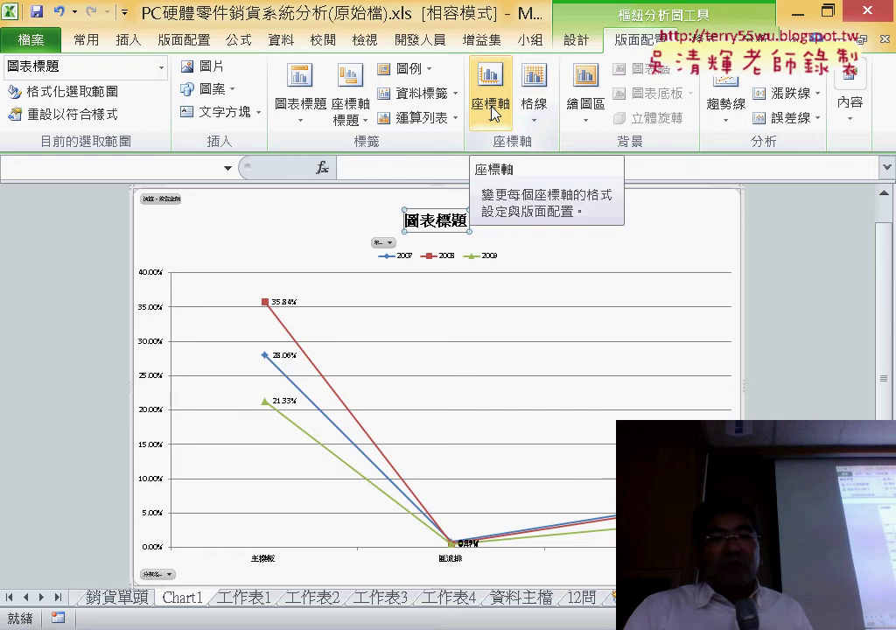
{"action": "left_click", "coordinate": [362, 118]}
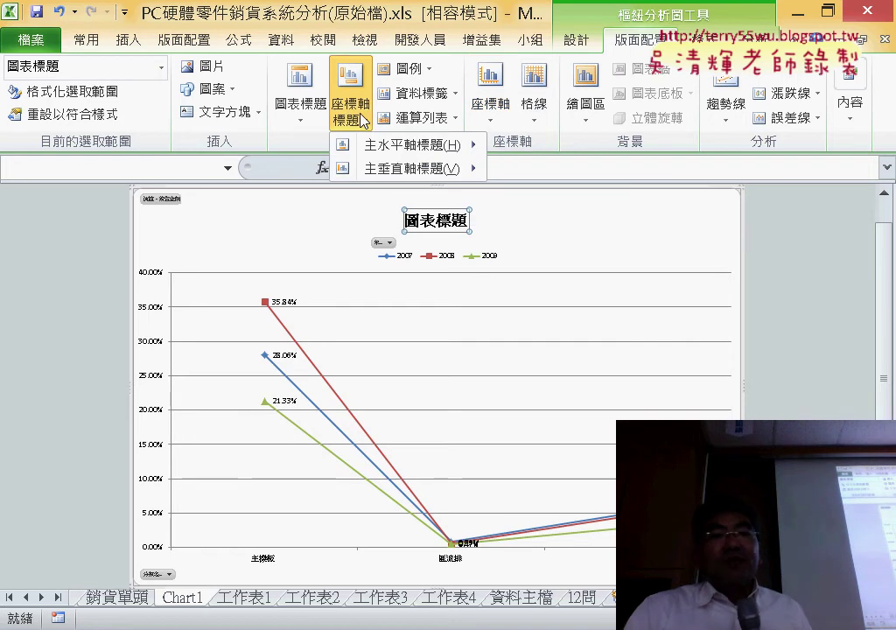
{"action": "mouse_move", "coordinate": [402, 172]}
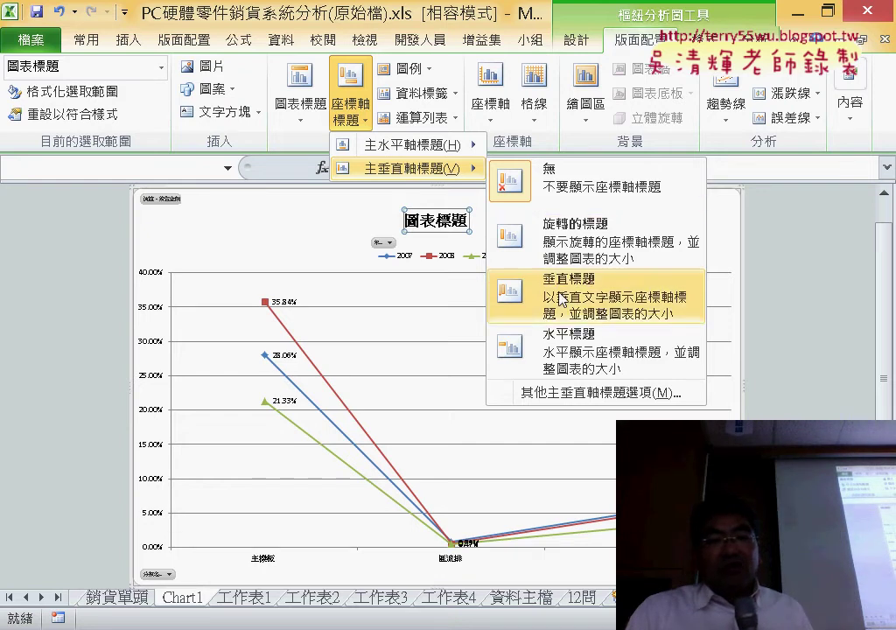
{"action": "left_click", "coordinate": [616, 357]}
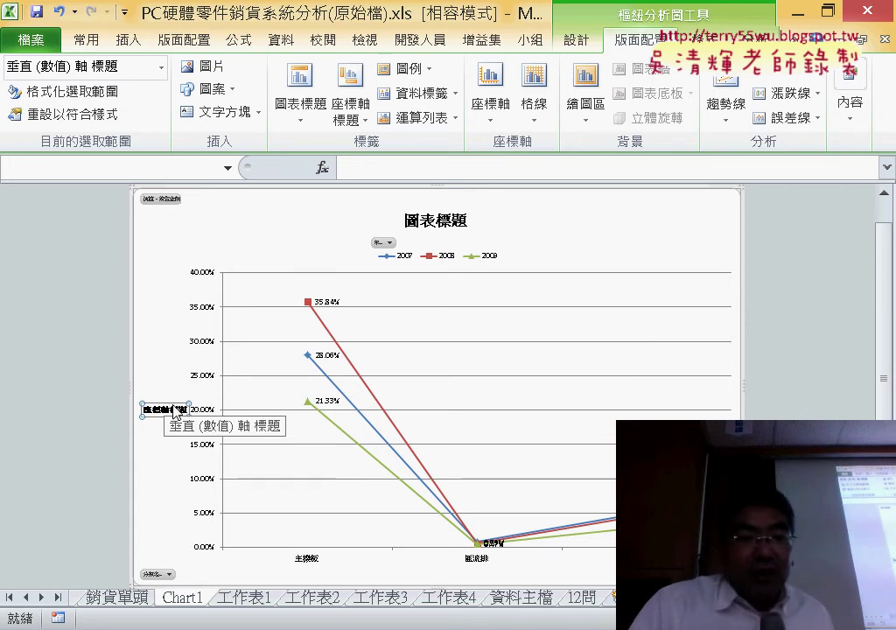
{"action": "key", "text": "Delete"}
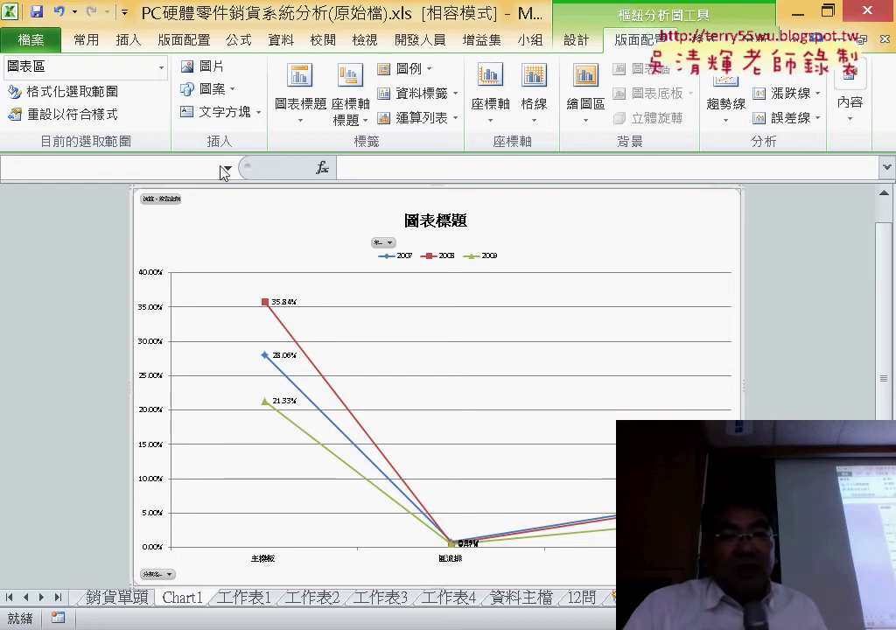
Browse the horizontal axis title choices, then dismiss the menu without choosing
{"action": "left_click", "coordinate": [350, 109]}
{"action": "mouse_move", "coordinate": [386, 155]}
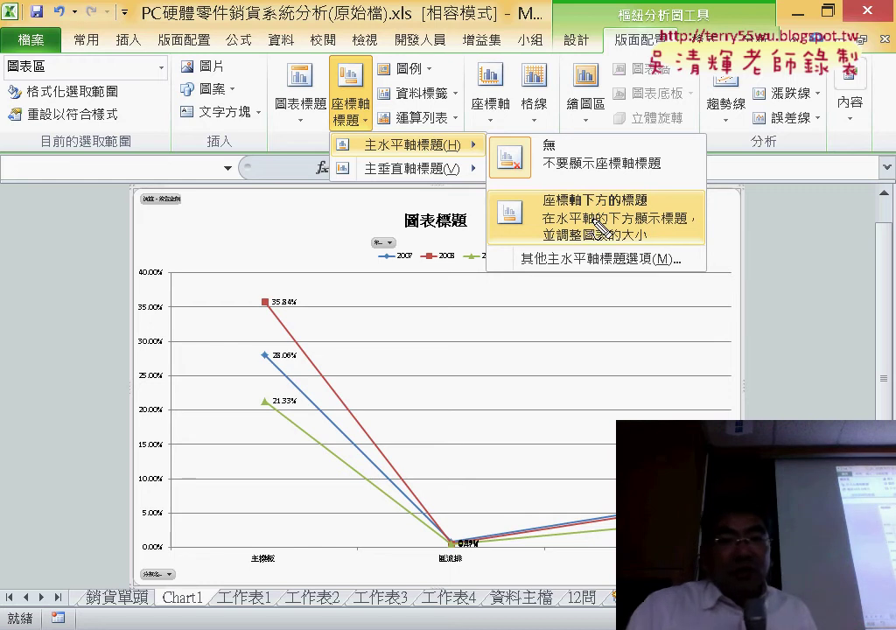
{"action": "left_click_drag", "start_coordinate": [469, 162], "coordinate": [359, 159]}
{"action": "left_click_drag", "start_coordinate": [459, 133], "coordinate": [456, 166]}
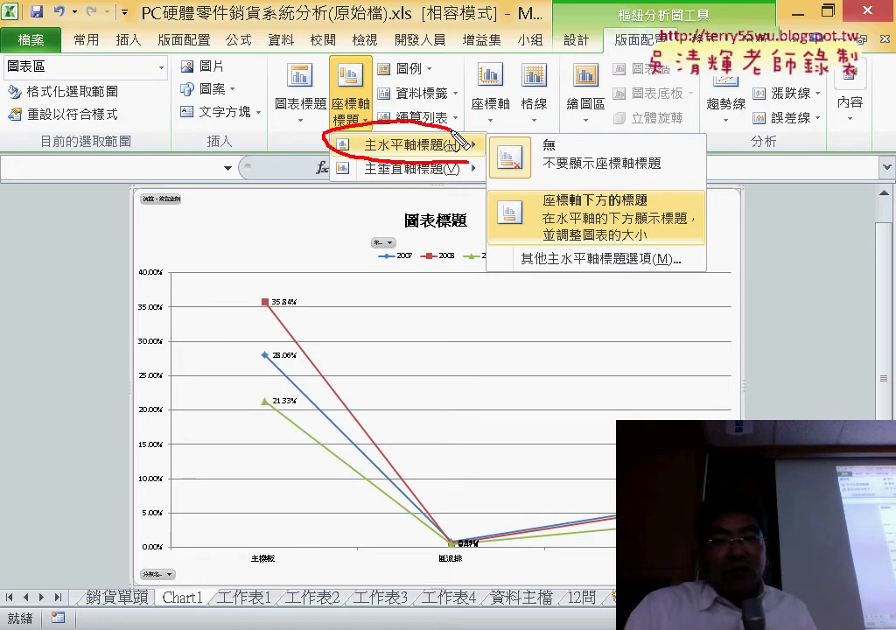
{"action": "left_click_drag", "start_coordinate": [503, 188], "coordinate": [561, 255]}
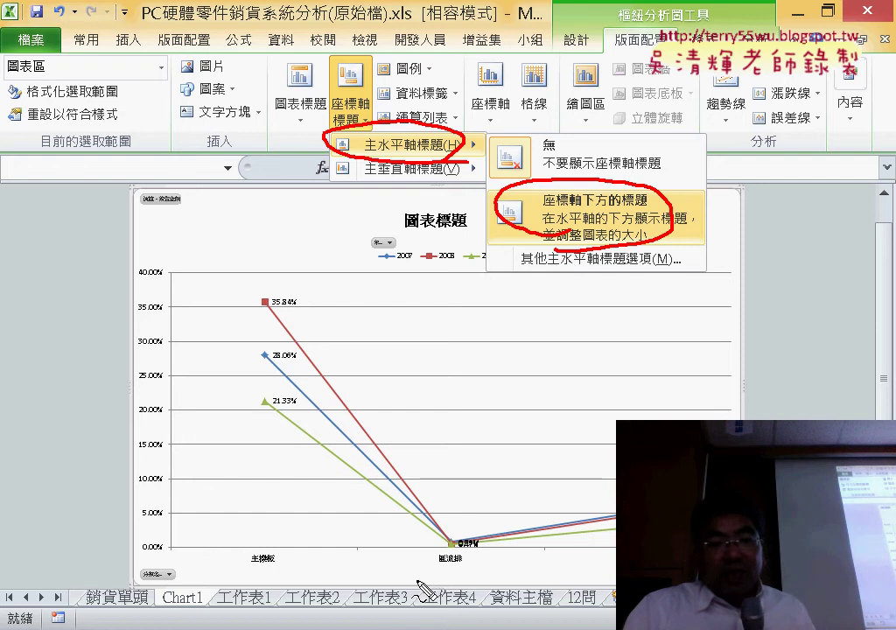
{"action": "mouse_move", "coordinate": [366, 569]}
{"action": "left_mouse_down"}
{"action": "mouse_move", "coordinate": [371, 589]}
{"action": "mouse_move", "coordinate": [473, 561]}
{"action": "mouse_move", "coordinate": [385, 578]}
{"action": "left_mouse_up"}
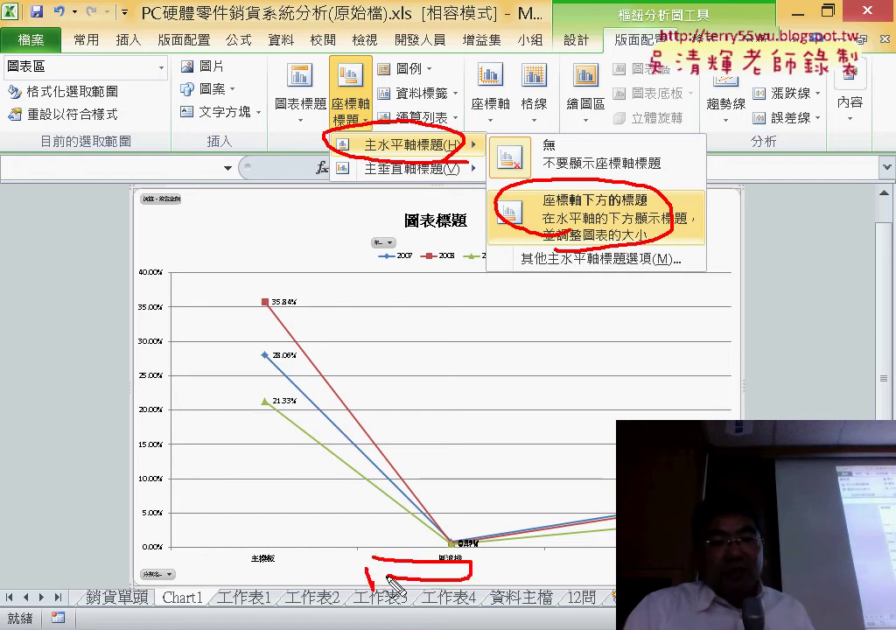
{"action": "left_click_drag", "start_coordinate": [534, 539], "coordinate": [451, 578]}
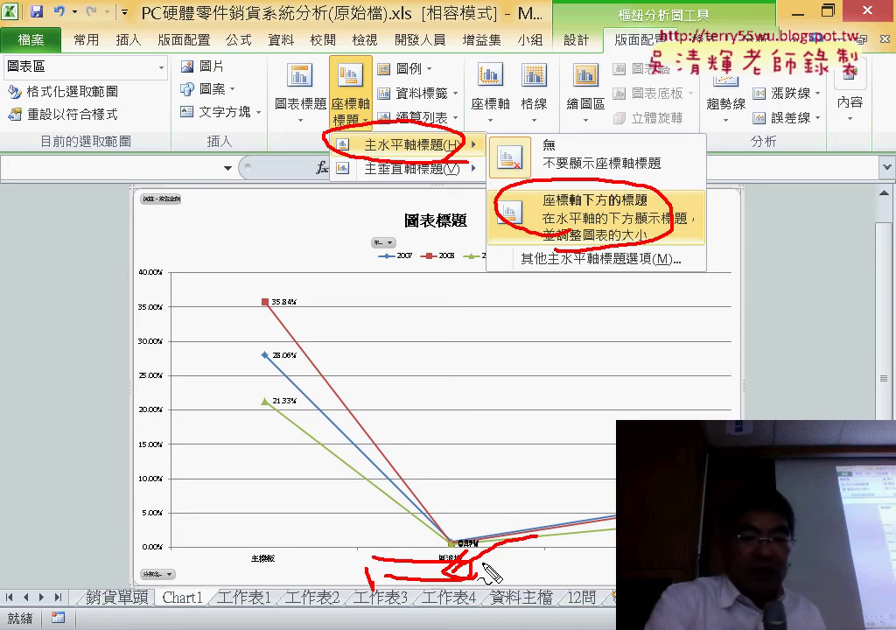
{"action": "key", "text": "Escape"}
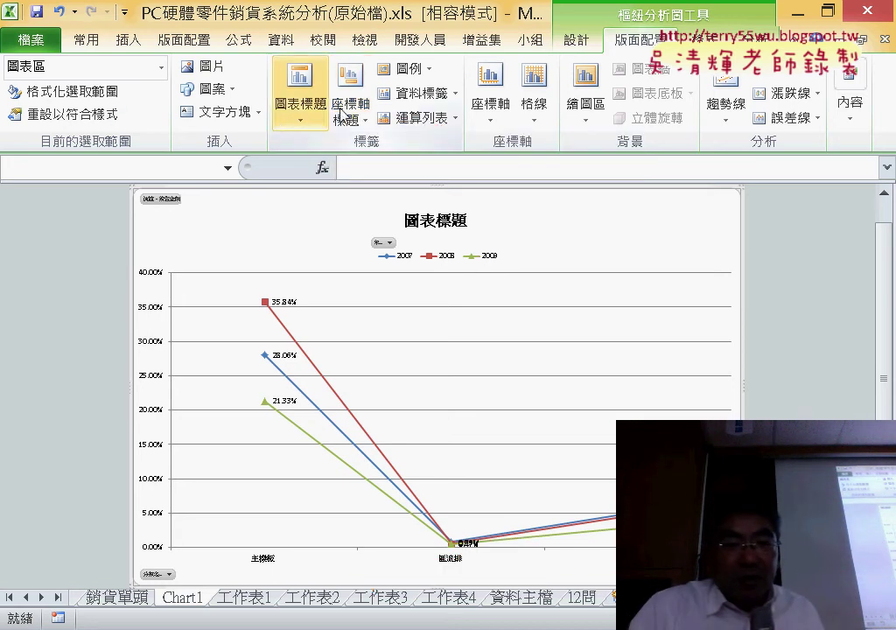
Add a title below the horizontal axis and a vertical-text title on the value axis
{"action": "left_click", "coordinate": [350, 111]}
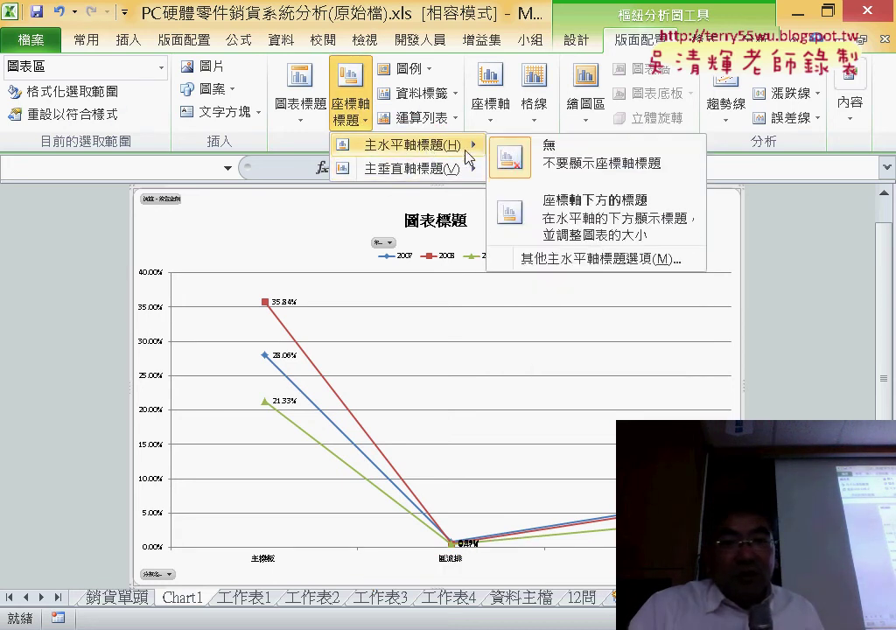
{"action": "left_click", "coordinate": [596, 224]}
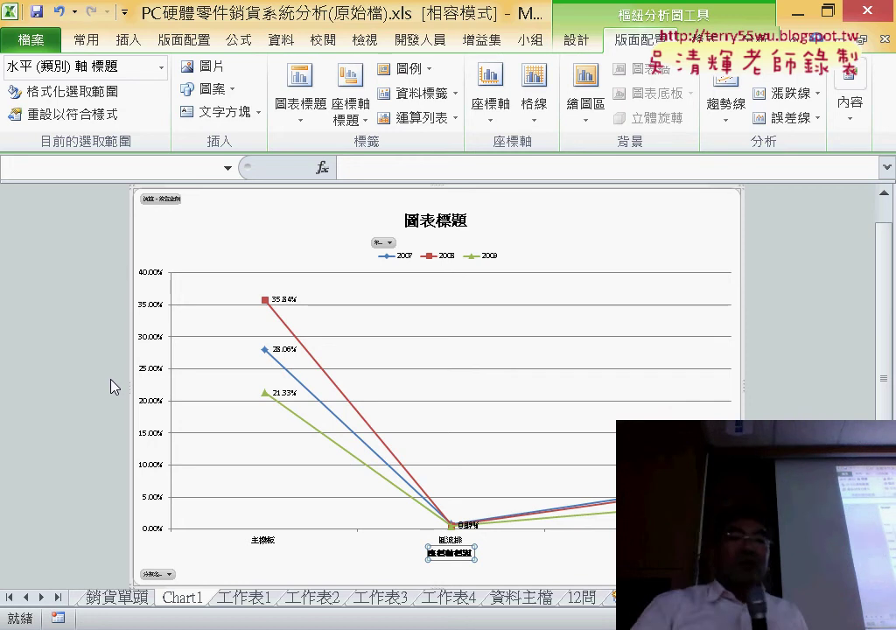
{"action": "left_click", "coordinate": [353, 106]}
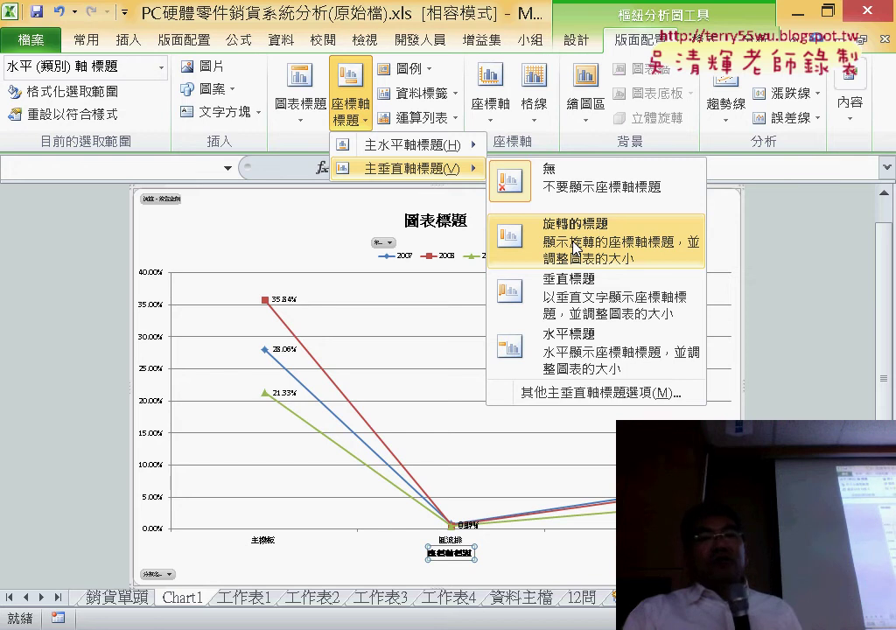
{"action": "left_click", "coordinate": [582, 298]}
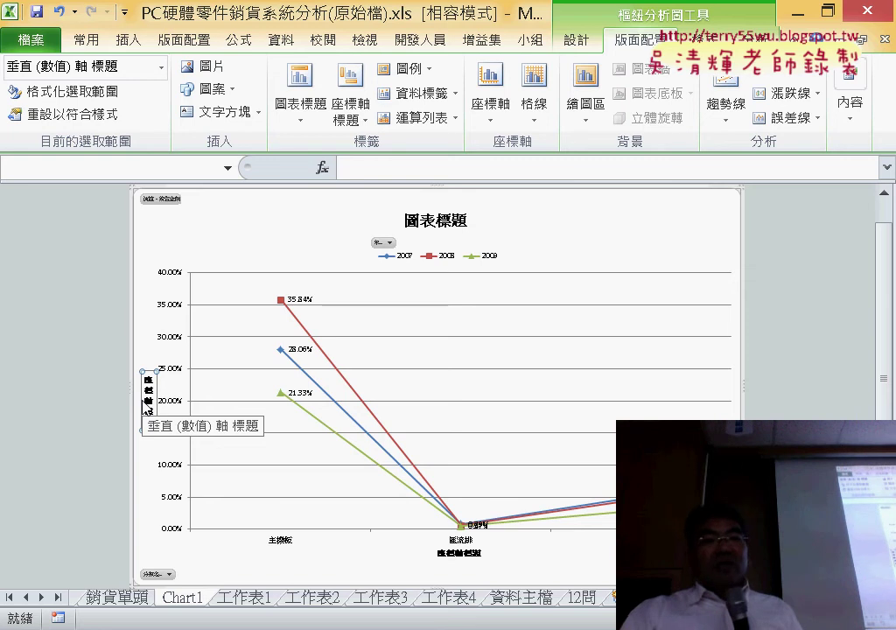
Review the Primary Horizontal Axis options, then show the Primary Horizontal Gridlines choices
{"action": "left_click", "coordinate": [500, 127]}
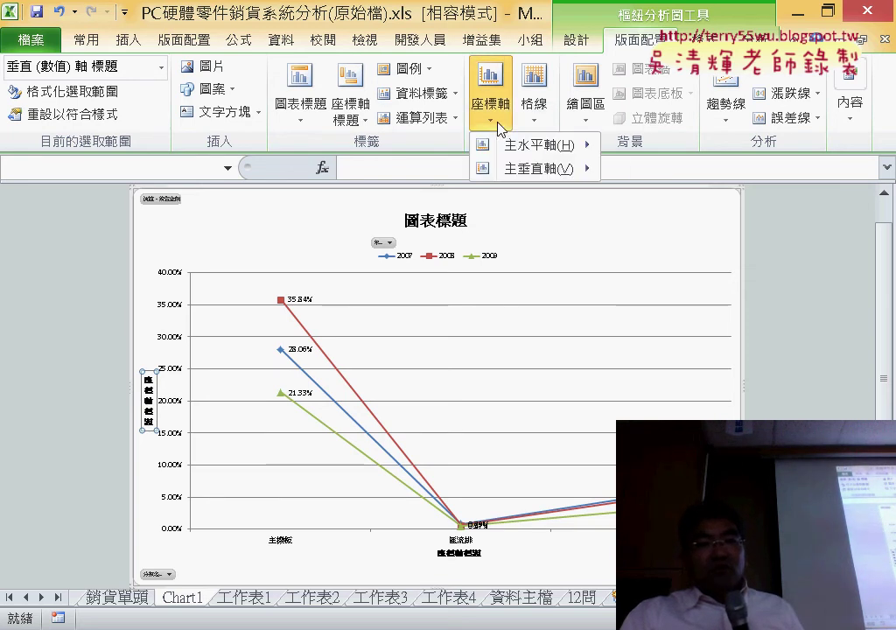
{"action": "mouse_move", "coordinate": [515, 149]}
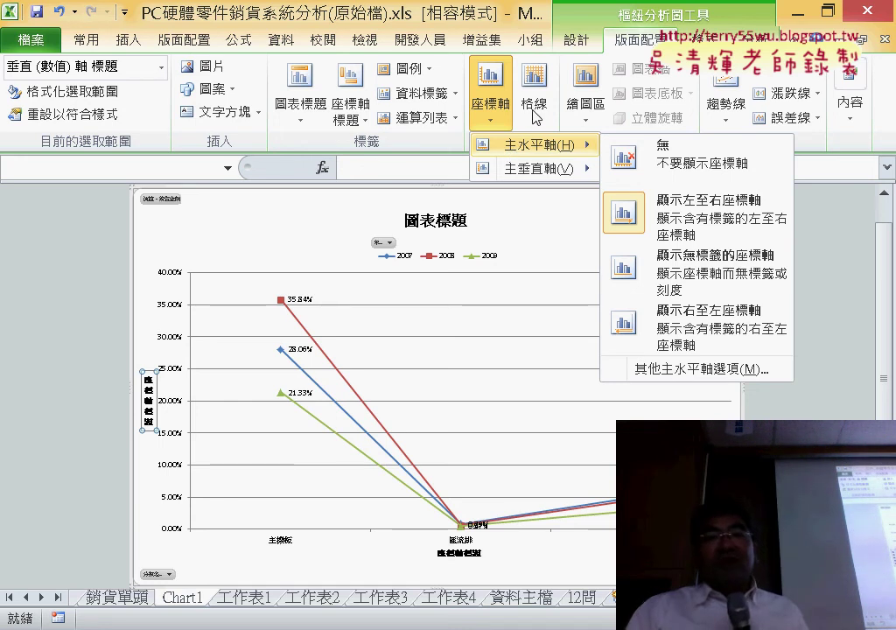
{"action": "left_click", "coordinate": [535, 116]}
{"action": "mouse_move", "coordinate": [558, 158]}
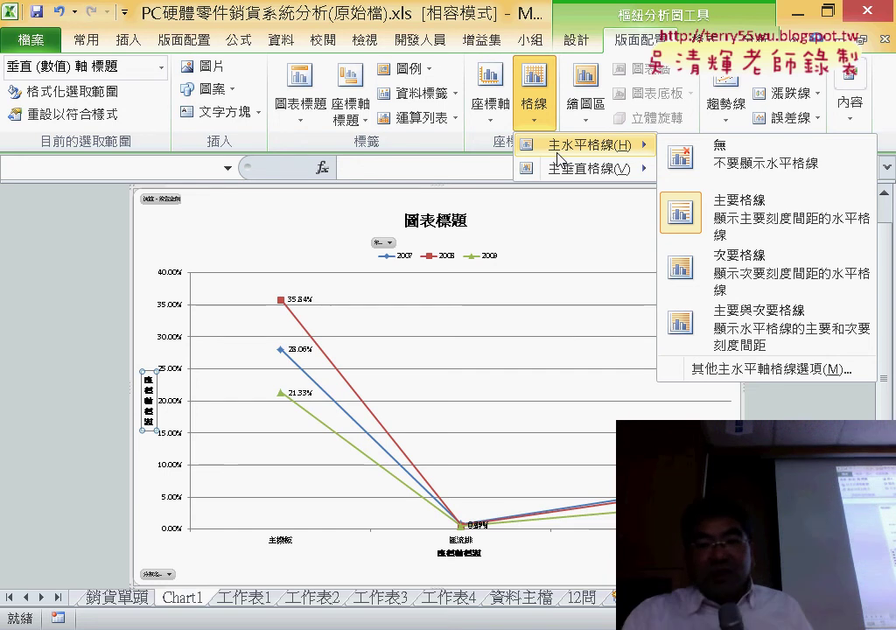
Show major and minor gridlines for both the horizontal and vertical axes
{"action": "left_click", "coordinate": [766, 330]}
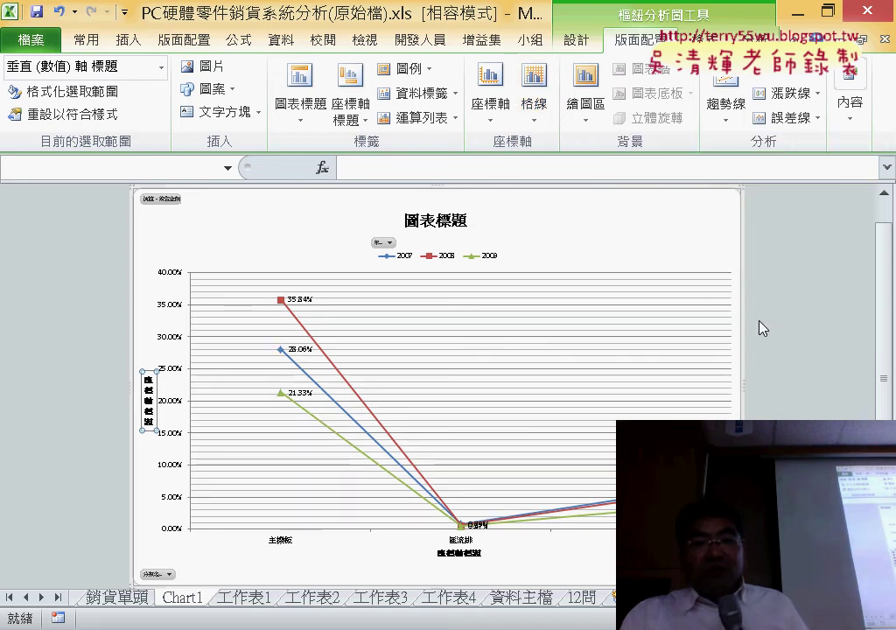
{"action": "left_click", "coordinate": [546, 122]}
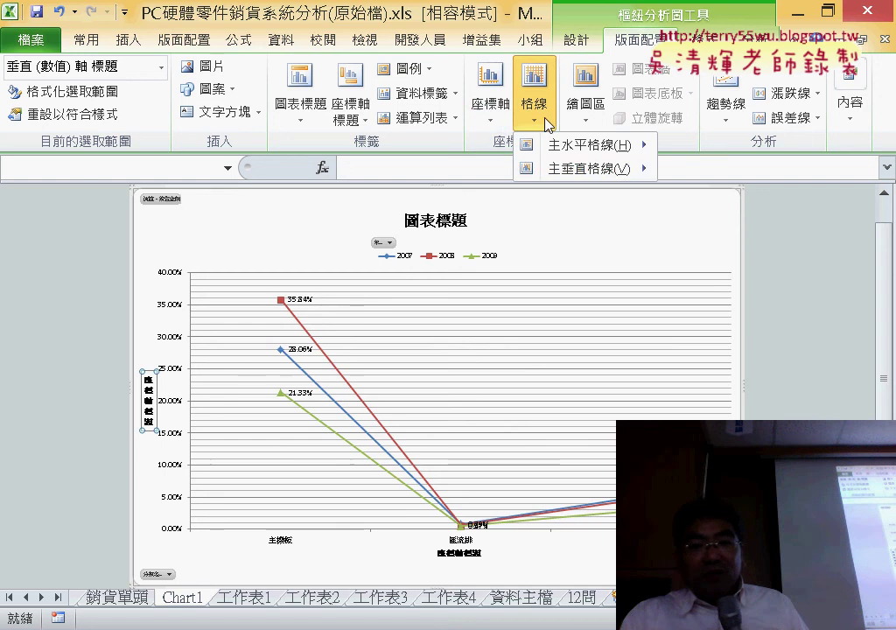
{"action": "mouse_move", "coordinate": [635, 168]}
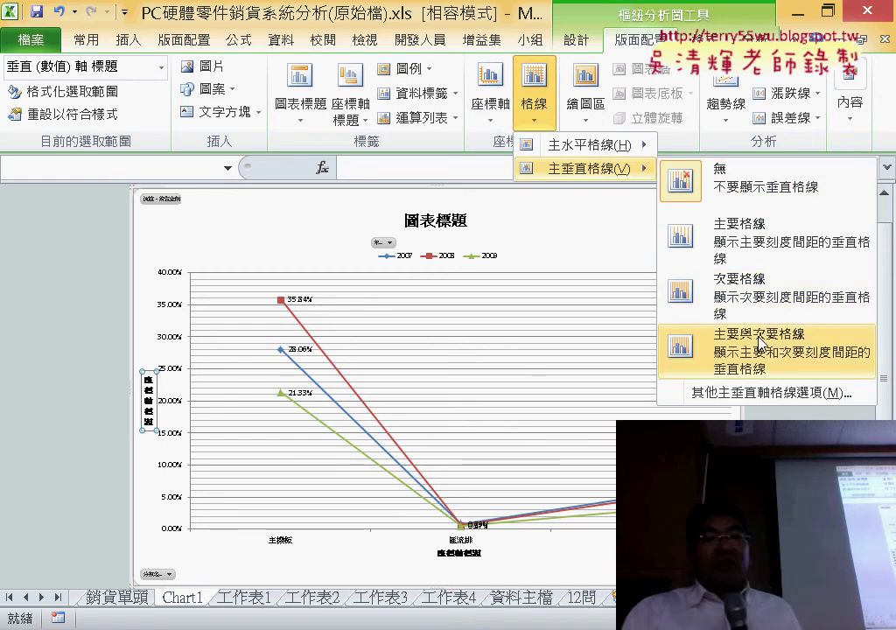
{"action": "left_click", "coordinate": [760, 344]}
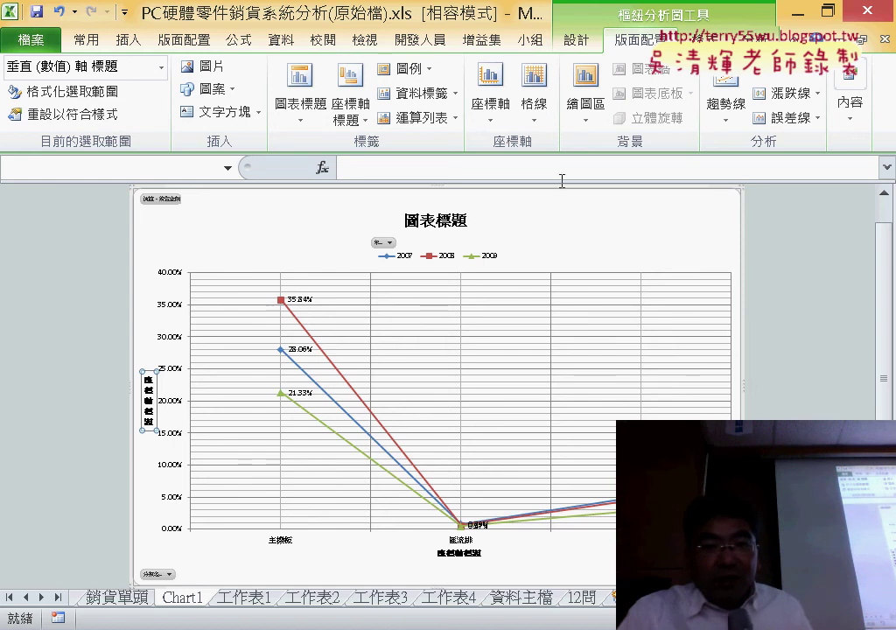
Recheck the vertical gridline choices and bring up the Plot Area options
{"action": "left_click", "coordinate": [534, 103]}
{"action": "mouse_move", "coordinate": [563, 181]}
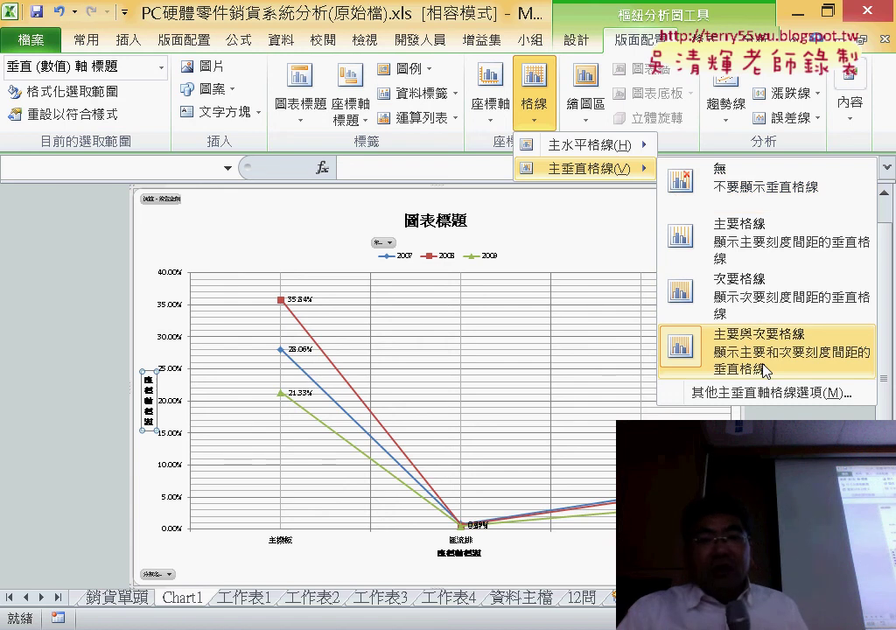
{"action": "left_click", "coordinate": [586, 103]}
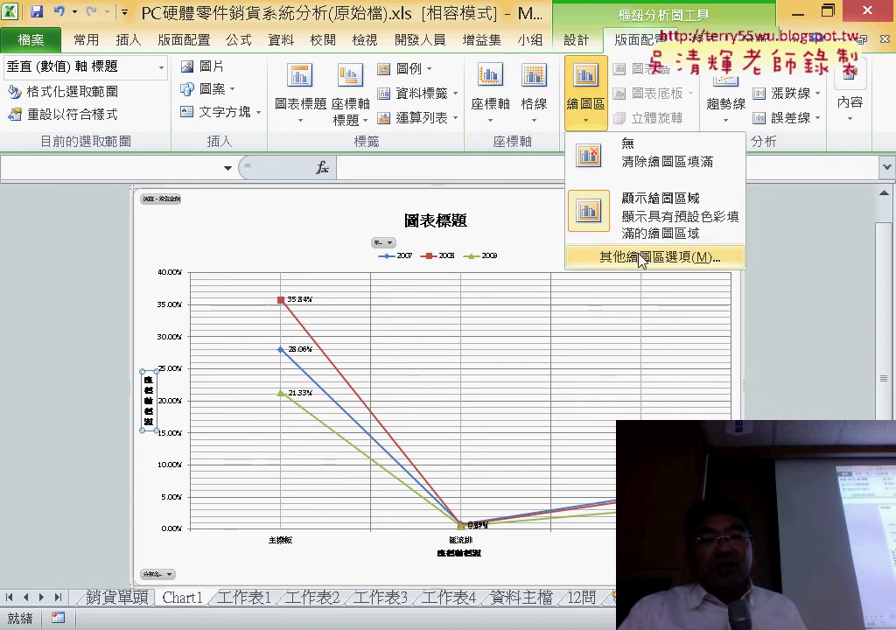
In Format Plot Area, try a solid light olive green fill, then switch to gradient fill
{"action": "left_click", "coordinate": [648, 259]}
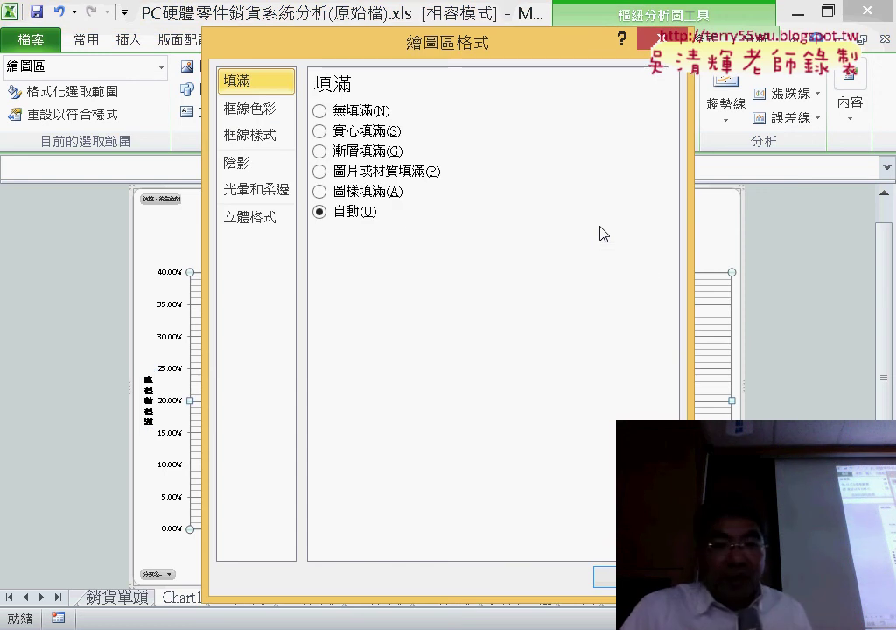
{"action": "left_click", "coordinate": [366, 131]}
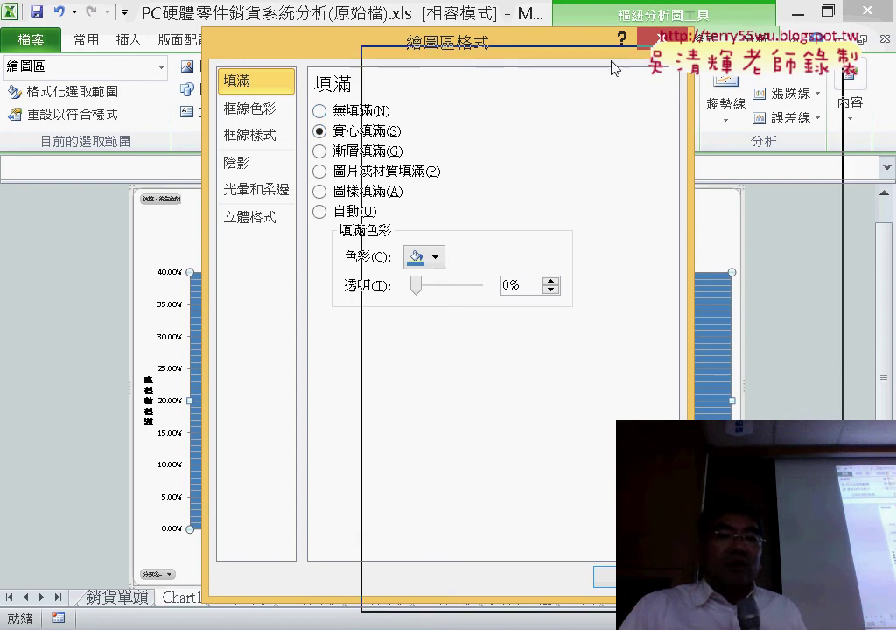
{"action": "left_click_drag", "start_coordinate": [417, 63], "coordinate": [699, 75]}
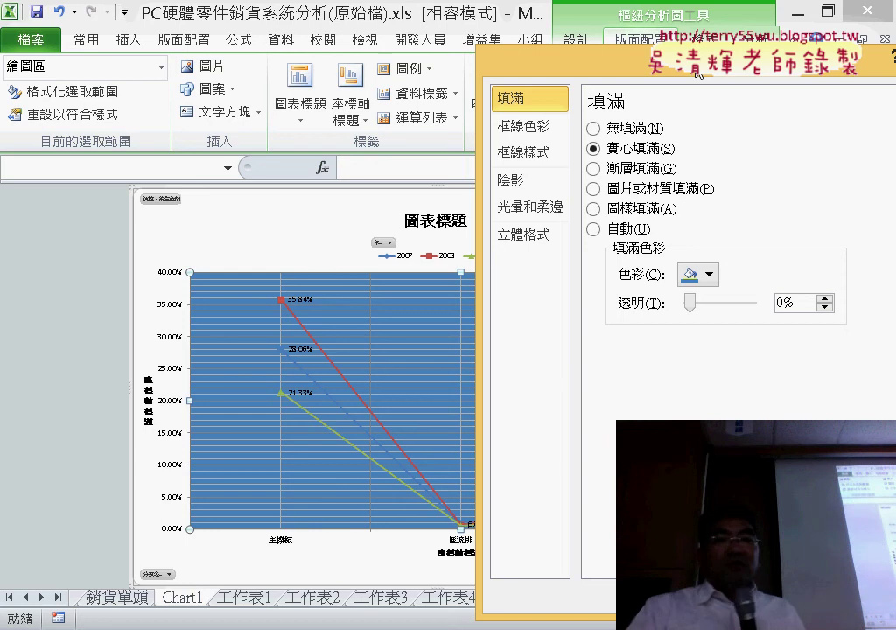
{"action": "left_click_drag", "start_coordinate": [705, 79], "coordinate": [618, 75]}
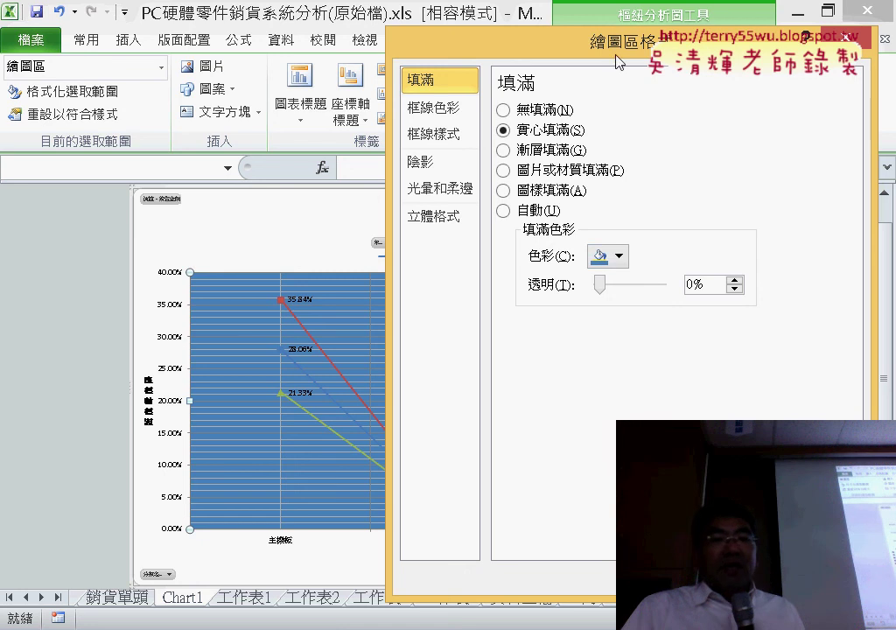
{"action": "mouse_move", "coordinate": [497, 48]}
{"action": "left_mouse_down"}
{"action": "mouse_move", "coordinate": [723, 59]}
{"action": "mouse_move", "coordinate": [557, 55]}
{"action": "left_mouse_up"}
{"action": "left_click", "coordinate": [680, 262]}
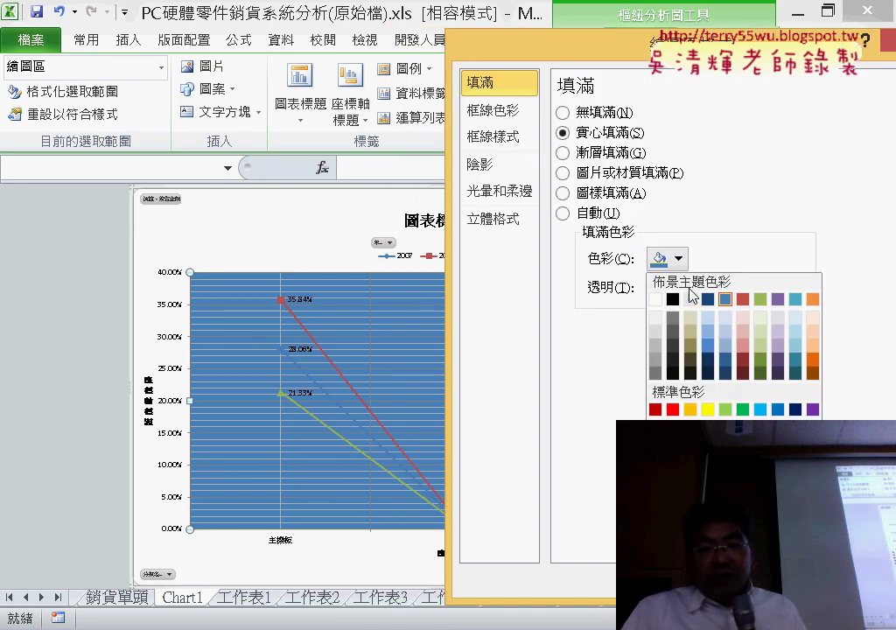
{"action": "left_click", "coordinate": [760, 318]}
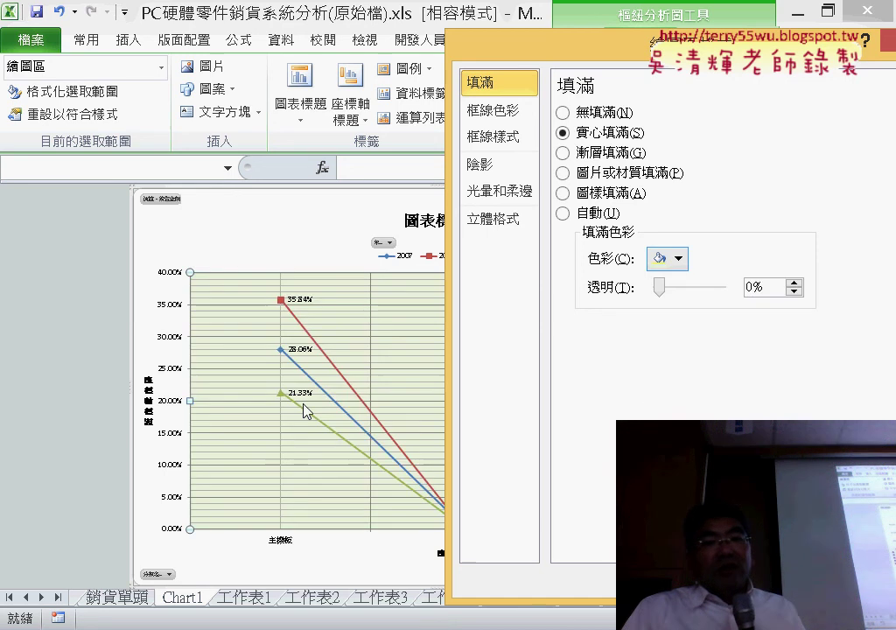
{"action": "left_click", "coordinate": [598, 154]}
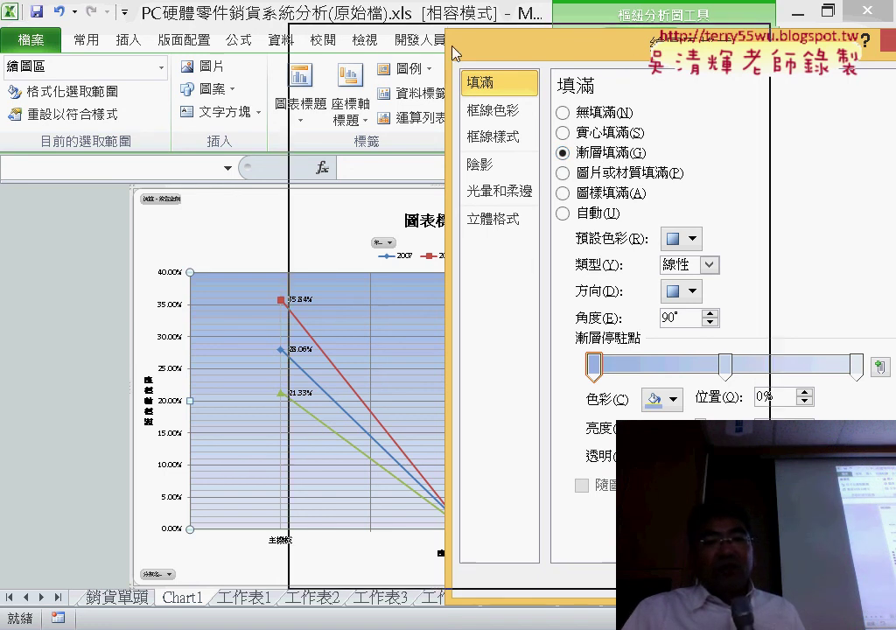
{"action": "left_click_drag", "start_coordinate": [629, 64], "coordinate": [435, 52]}
Apply the Wheat (小麥) preset gradient and shift two stops to about 43% and 90%
{"action": "left_click", "coordinate": [499, 229]}
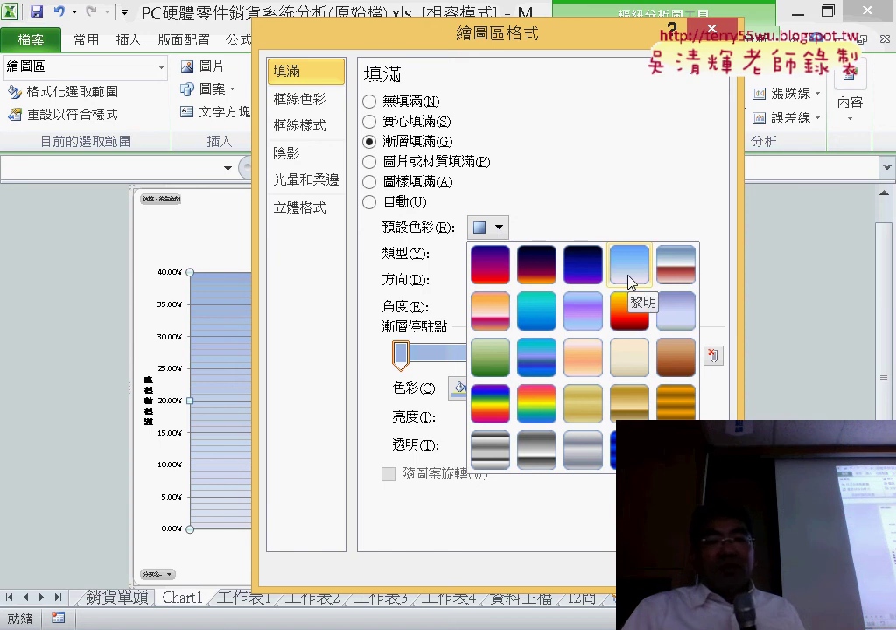
{"action": "left_click", "coordinate": [583, 368]}
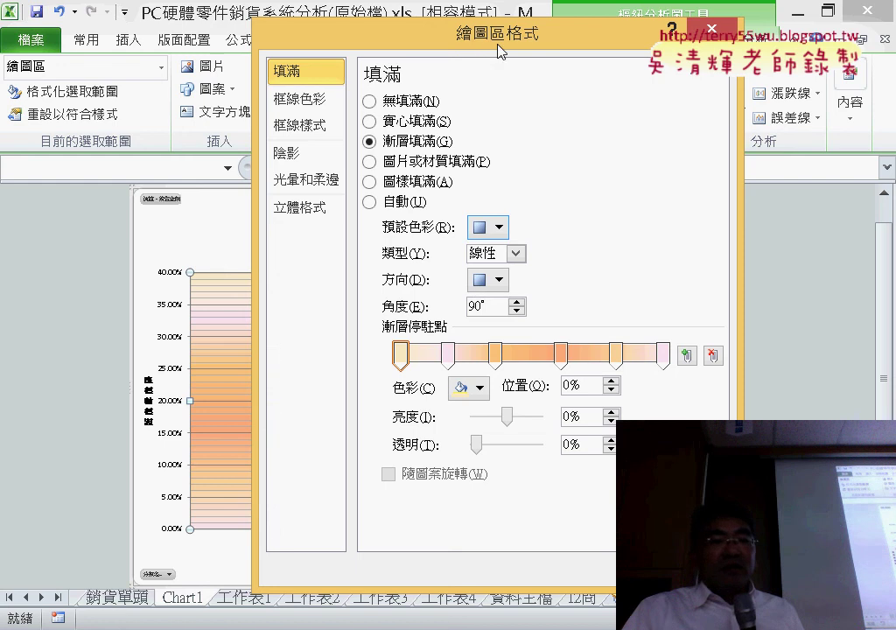
{"action": "left_click_drag", "start_coordinate": [499, 51], "coordinate": [719, 49]}
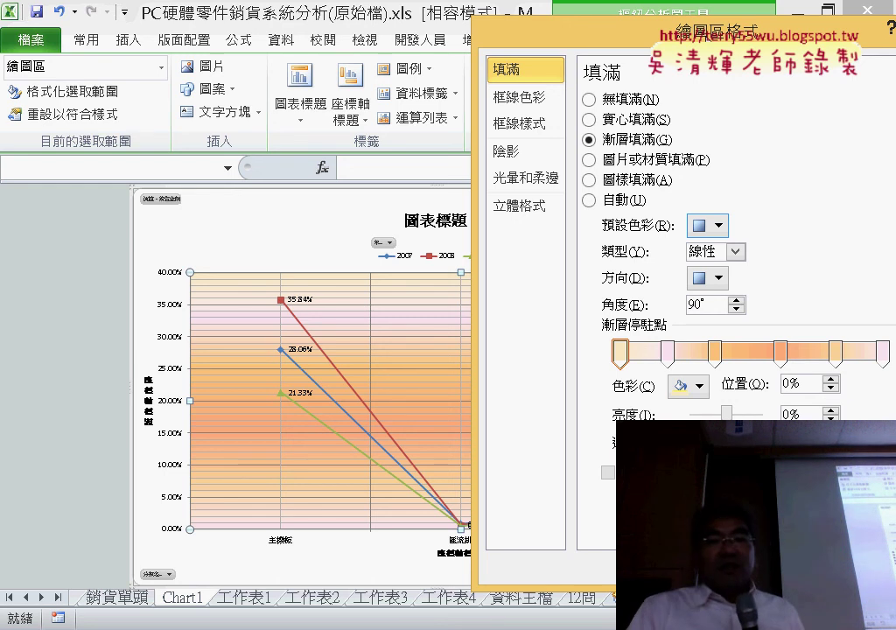
{"action": "left_click_drag", "start_coordinate": [716, 353], "coordinate": [857, 354]}
{"action": "left_click", "coordinate": [837, 354]}
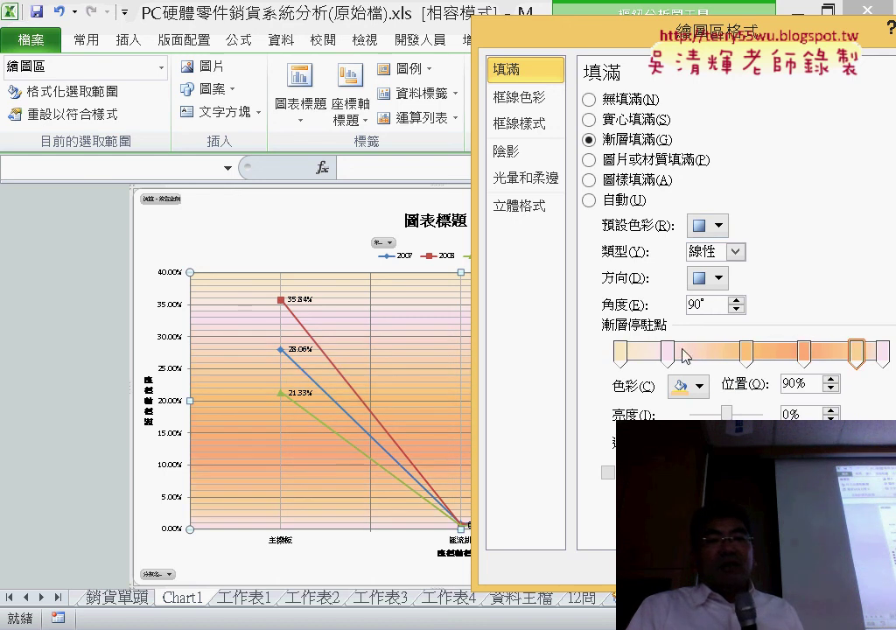
{"action": "left_click_drag", "start_coordinate": [668, 354], "coordinate": [707, 353]}
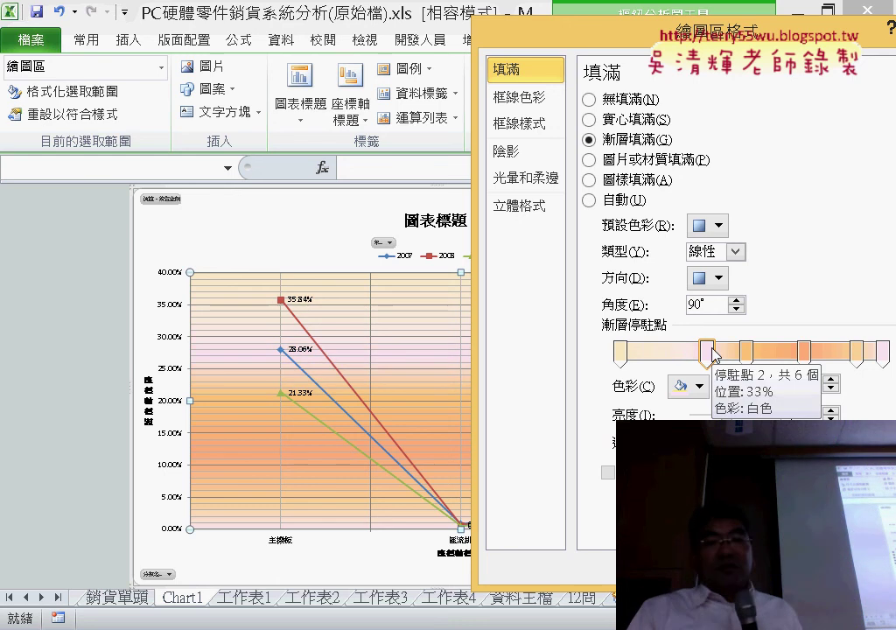
Apply a blue preset gradient and make a stop at 34% yellow
{"action": "left_click", "coordinate": [716, 226]}
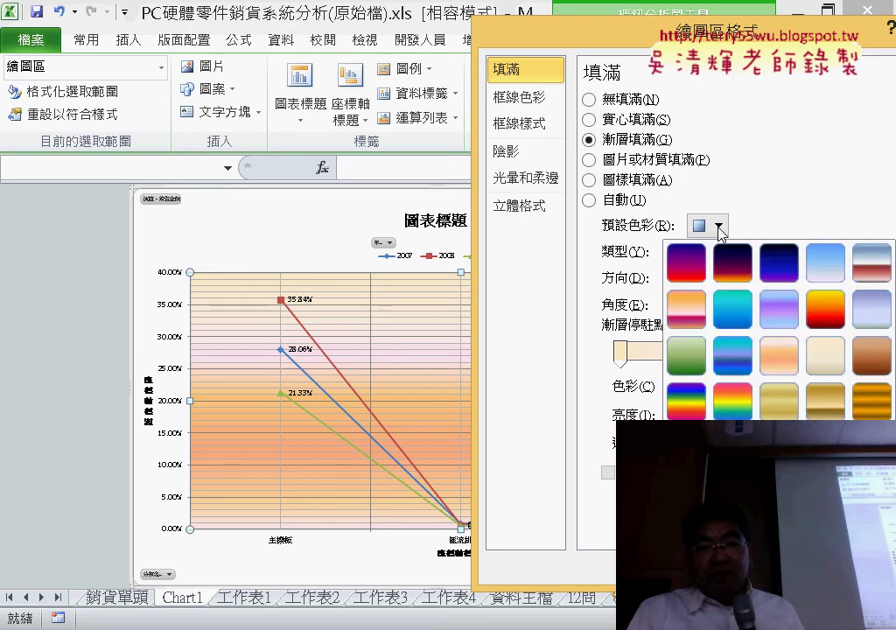
{"action": "left_click", "coordinate": [737, 366]}
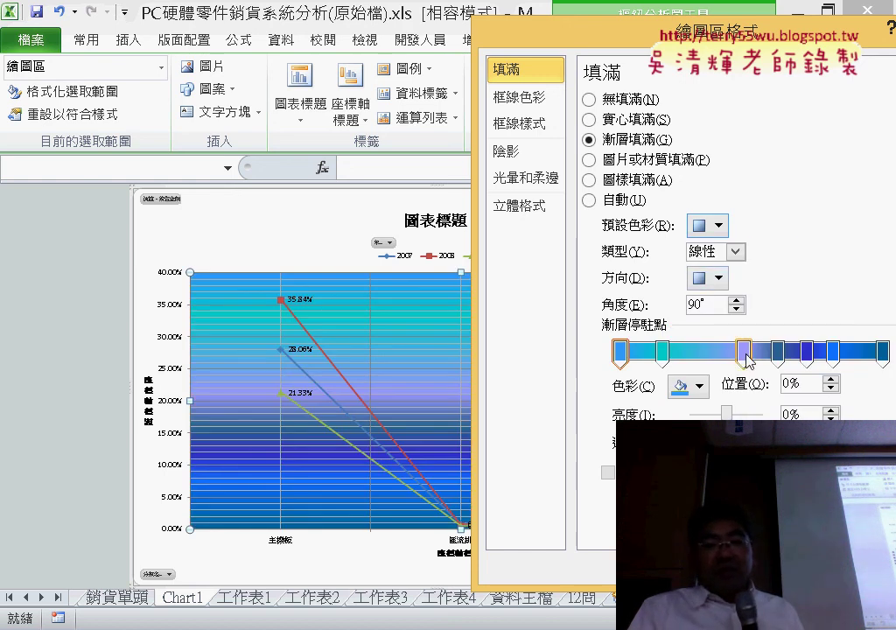
{"action": "left_click_drag", "start_coordinate": [745, 355], "coordinate": [710, 354]}
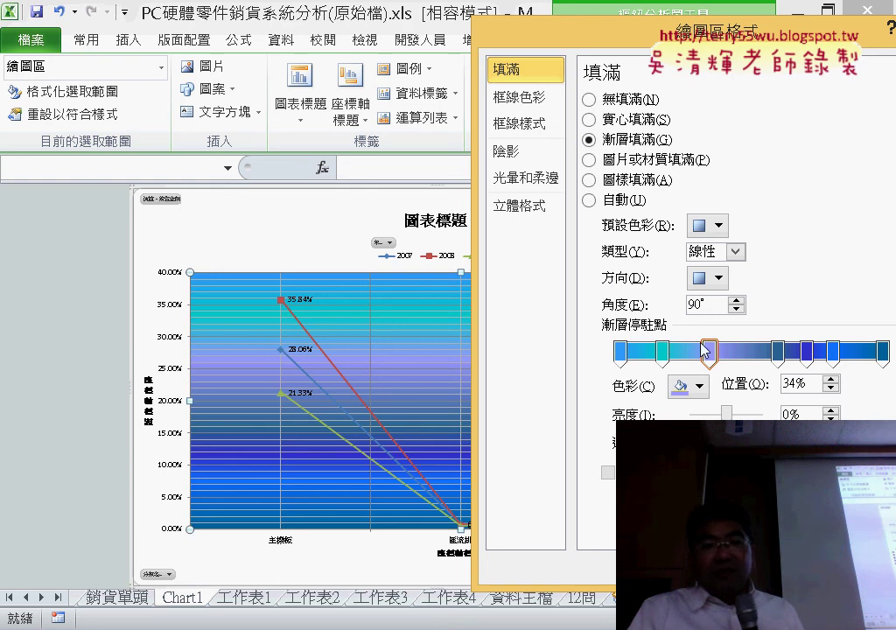
{"action": "left_click", "coordinate": [700, 390]}
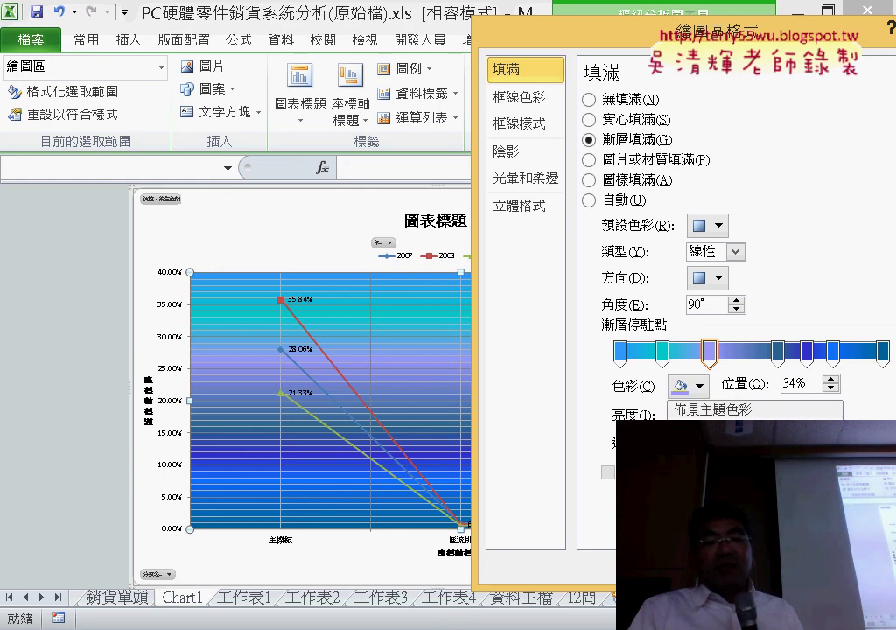
{"action": "left_click", "coordinate": [725, 534]}
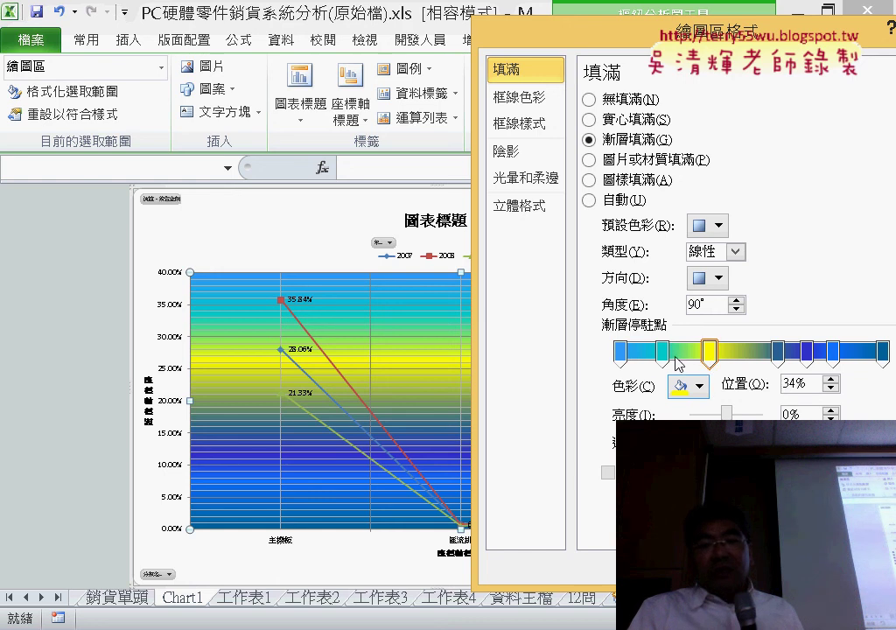
Recolour the 16% gradient stop orange-yellow and the 60% stop yellow
{"action": "left_click", "coordinate": [663, 353]}
{"action": "left_click", "coordinate": [698, 390]}
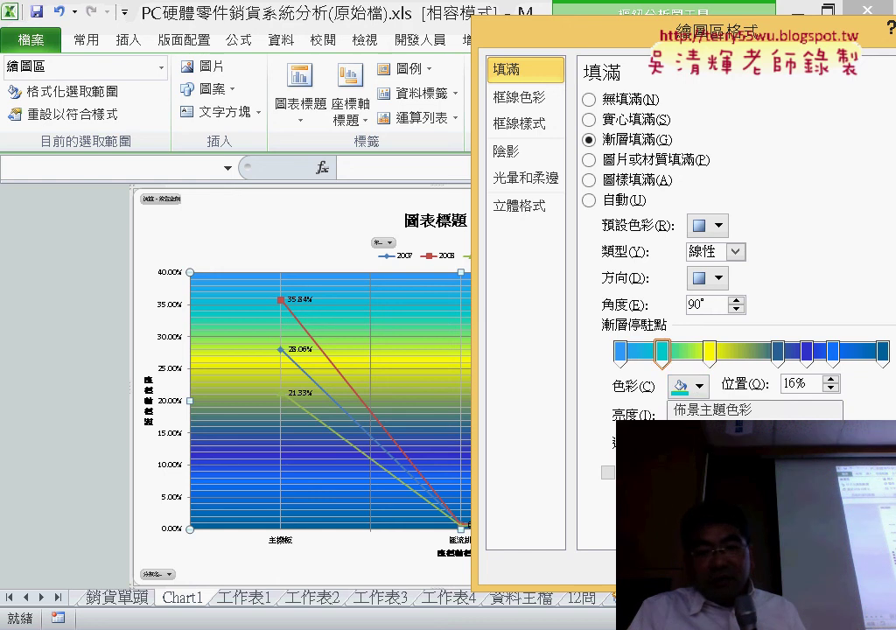
{"action": "left_click", "coordinate": [710, 534]}
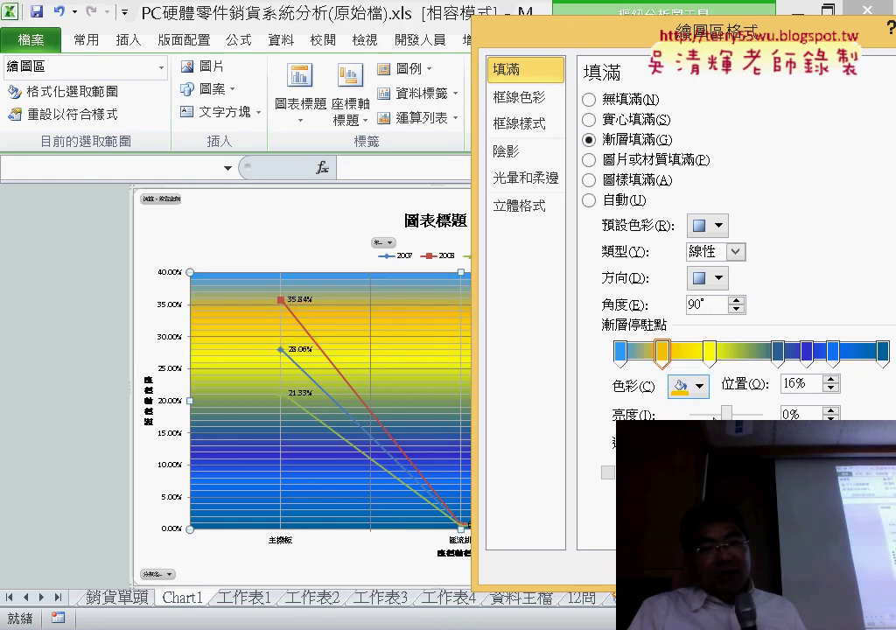
{"action": "left_click", "coordinate": [778, 353]}
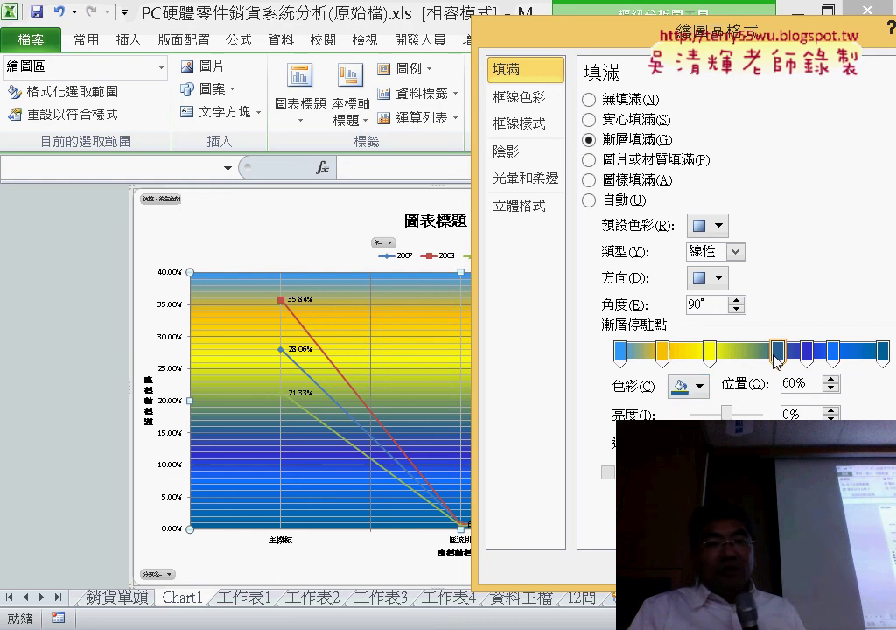
{"action": "left_click", "coordinate": [700, 388]}
{"action": "left_click", "coordinate": [726, 534]}
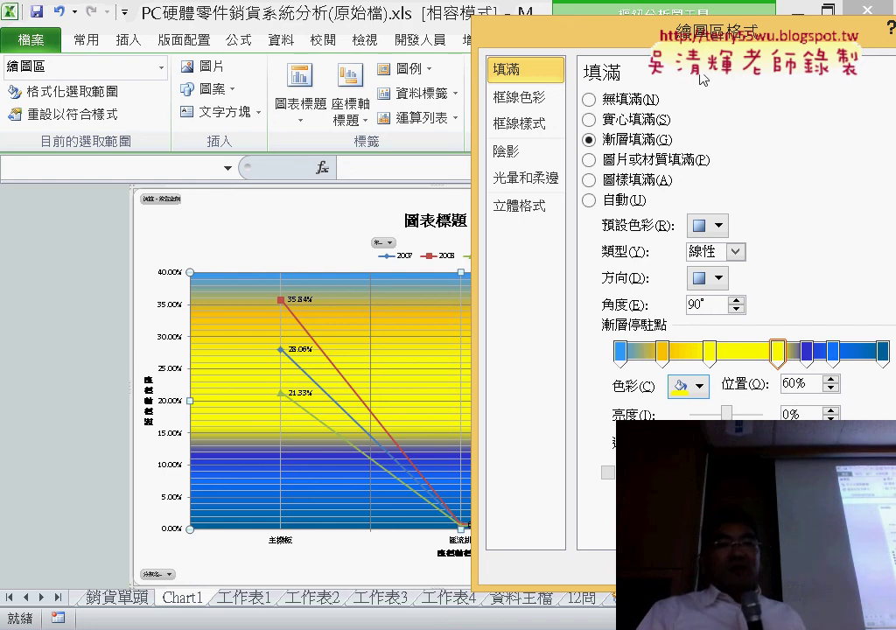
{"action": "left_click_drag", "start_coordinate": [701, 31], "coordinate": [321, 11]}
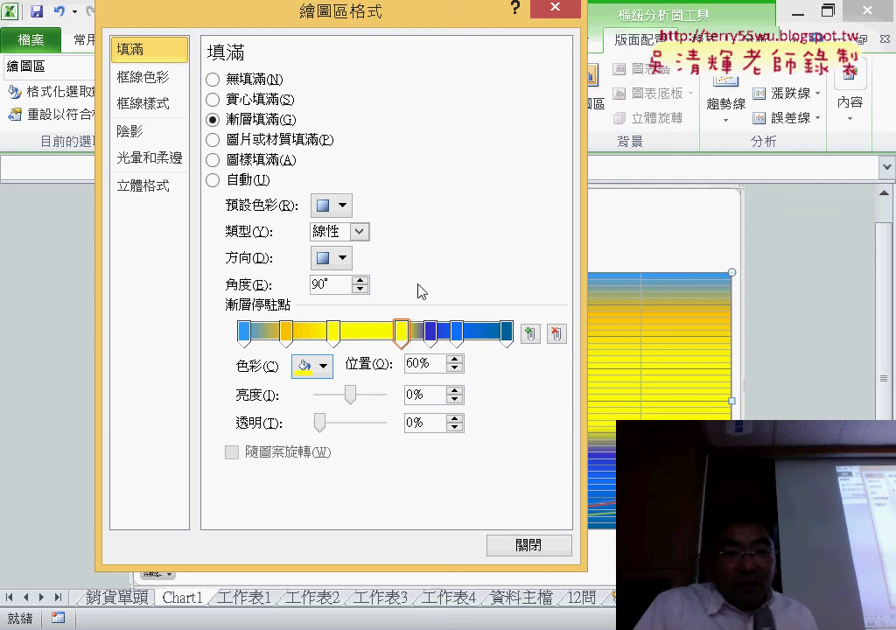
Apply a silver preset gradient to the plot area and glance at the stop colours
{"action": "left_click", "coordinate": [342, 205]}
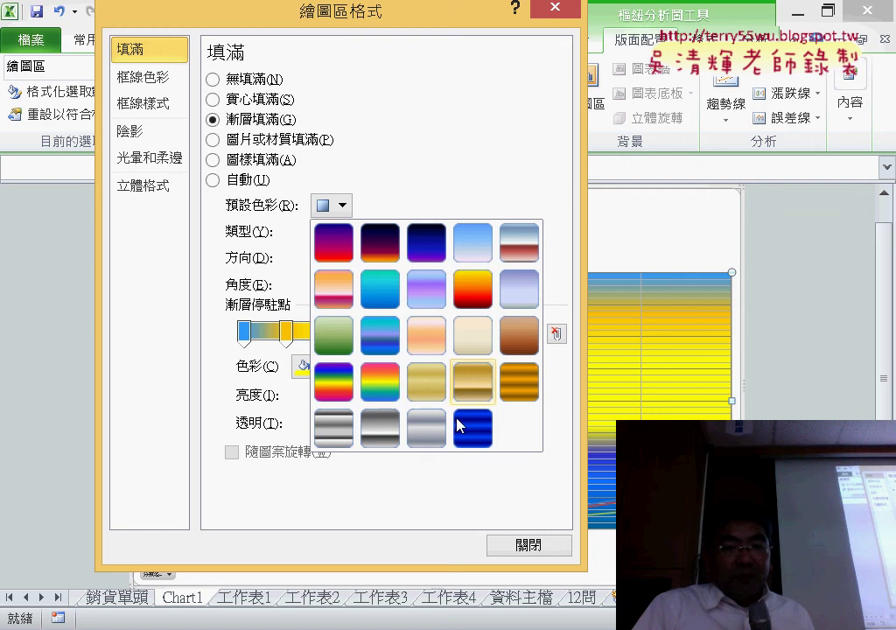
{"action": "left_click", "coordinate": [426, 429]}
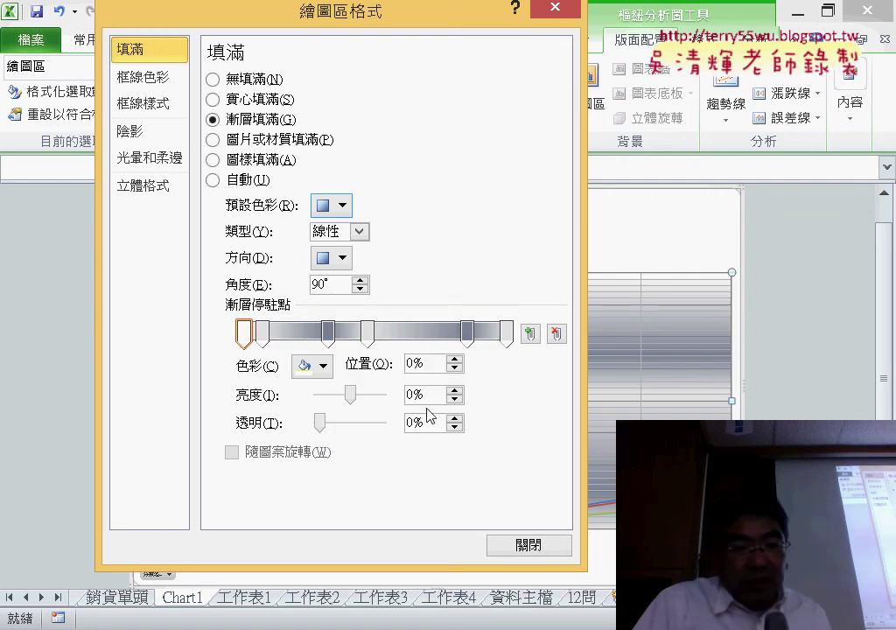
{"action": "left_click", "coordinate": [322, 366]}
{"action": "left_click", "coordinate": [340, 517]}
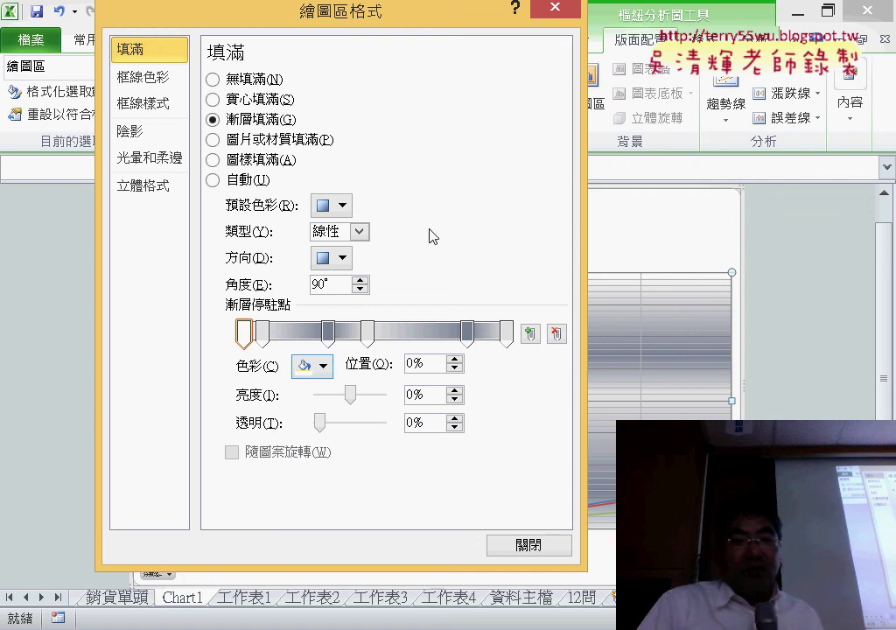
Try picture or texture fill and gradient fill, then settle on pattern fill and close the dialog
{"action": "left_click", "coordinate": [263, 142]}
{"action": "left_click", "coordinate": [260, 124]}
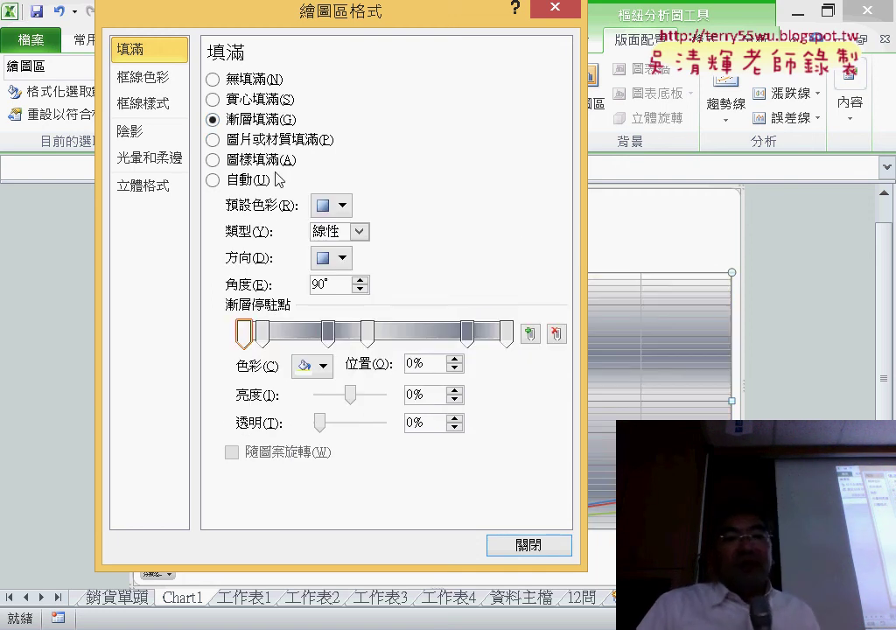
{"action": "left_click", "coordinate": [268, 163]}
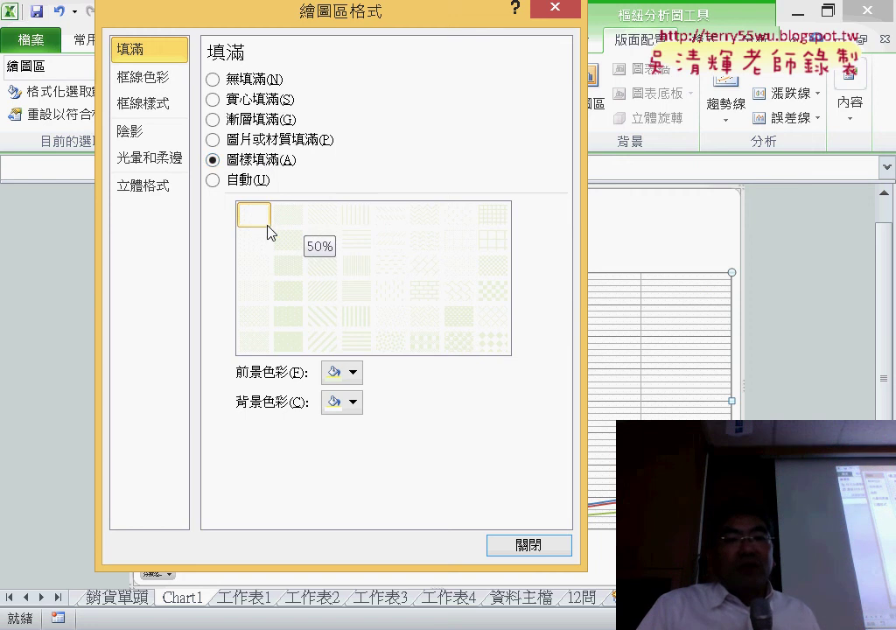
{"action": "left_click", "coordinate": [528, 544]}
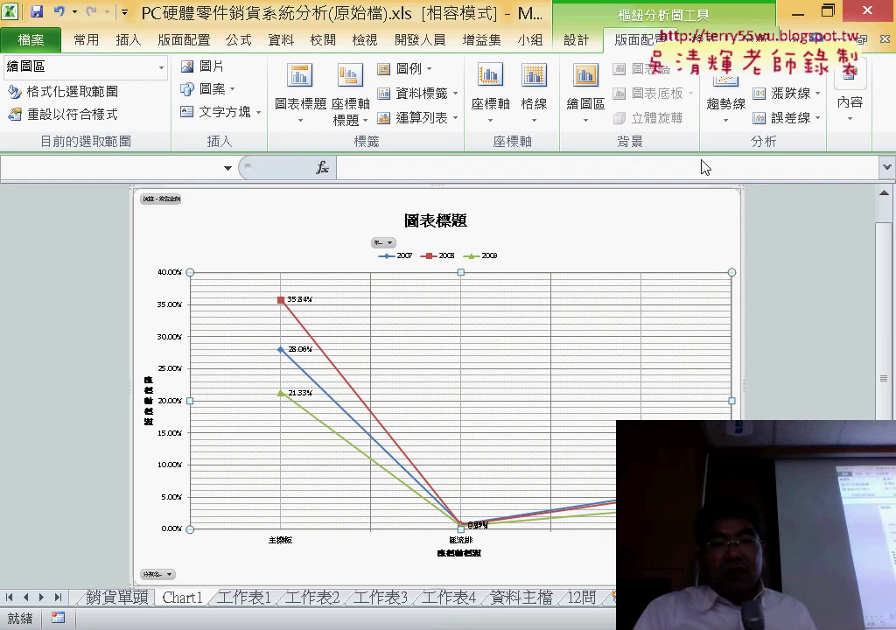
{"action": "left_click", "coordinate": [723, 131]}
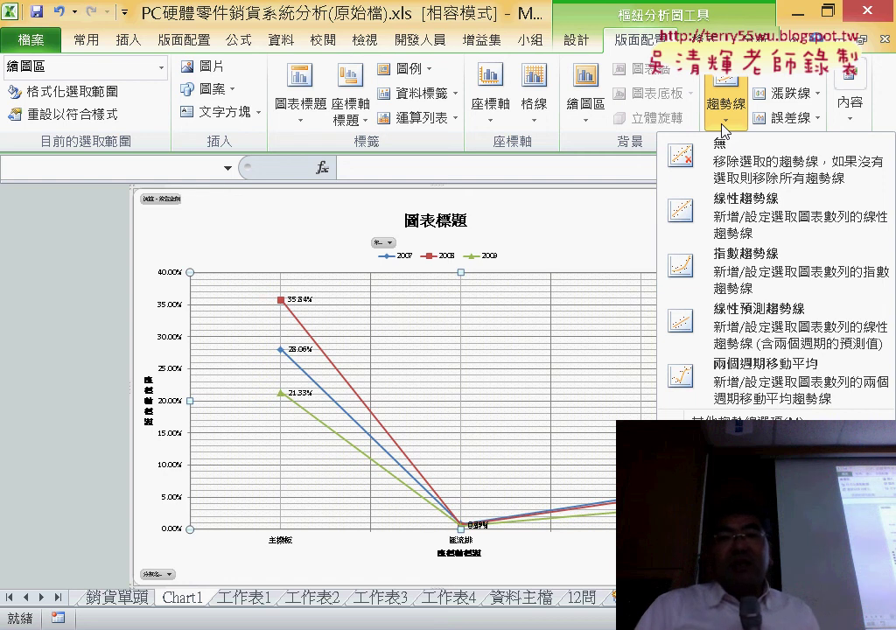
{"action": "left_click", "coordinate": [792, 80]}
{"action": "left_click", "coordinate": [792, 81]}
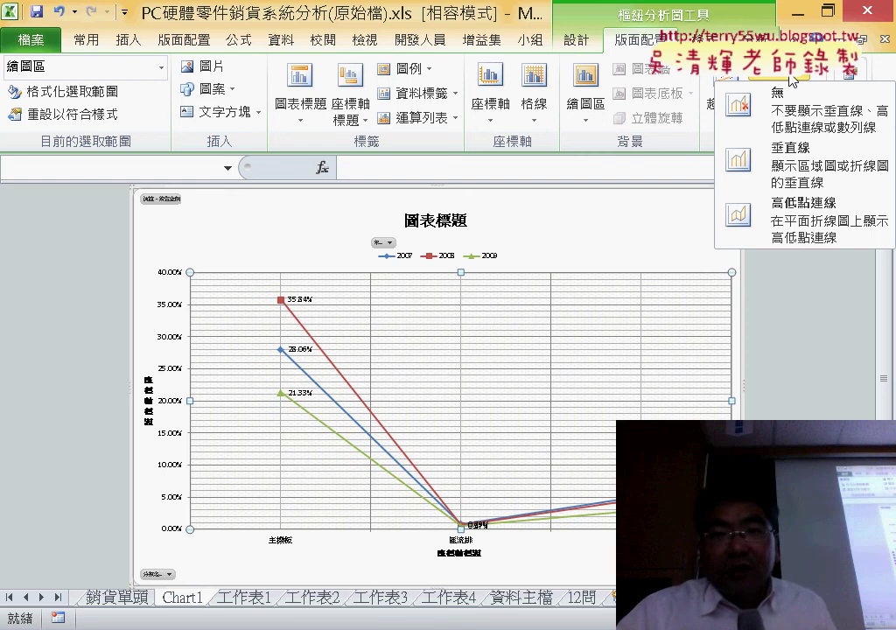
{"action": "left_click", "coordinate": [792, 80]}
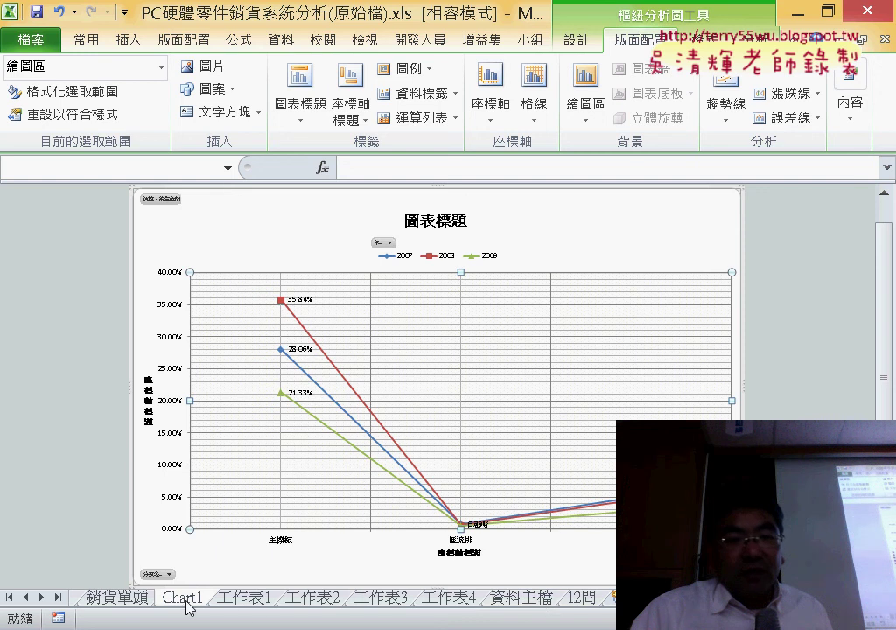
Go to sheet 工作表1 and select the 匯流排 category label in cell A6
{"action": "left_click", "coordinate": [254, 600]}
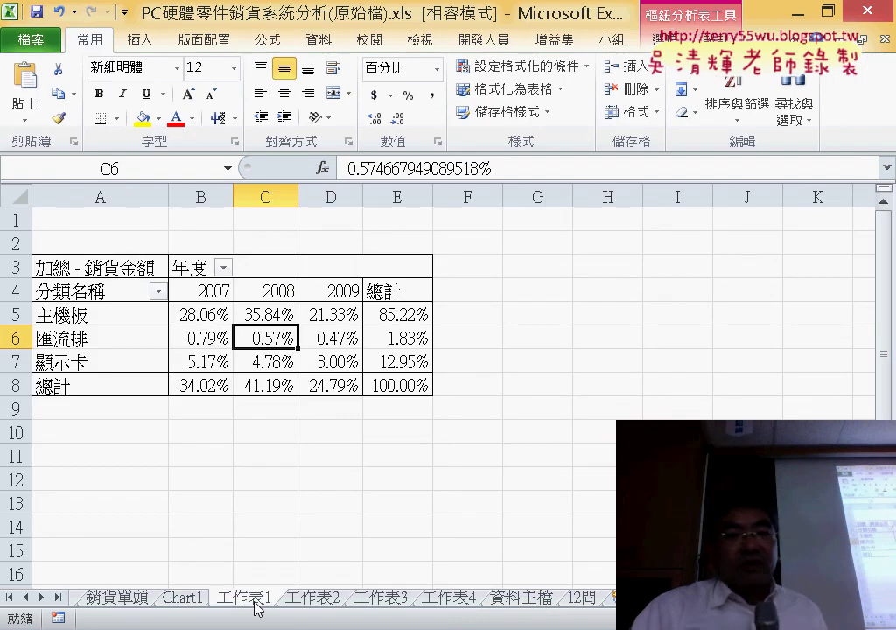
{"action": "left_click", "coordinate": [99, 339]}
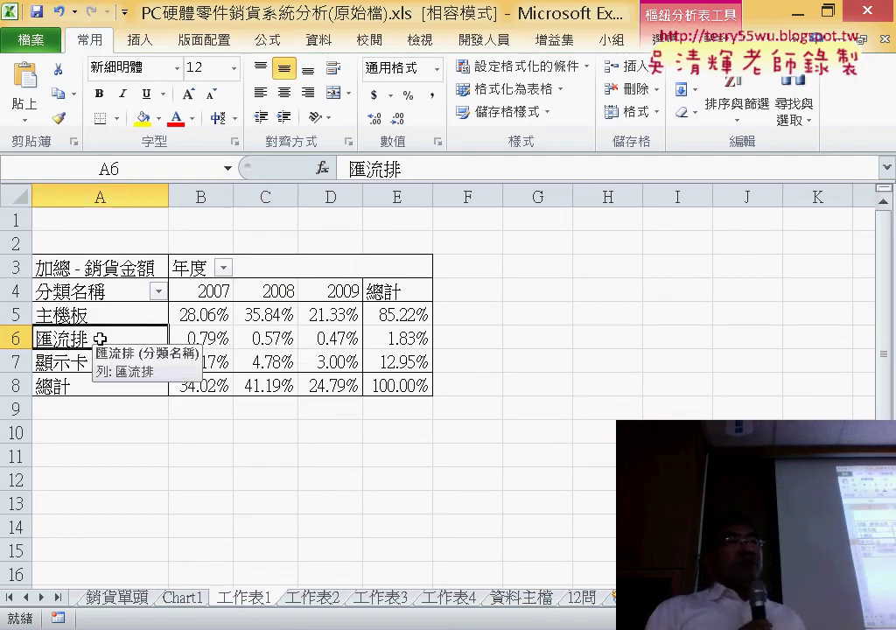